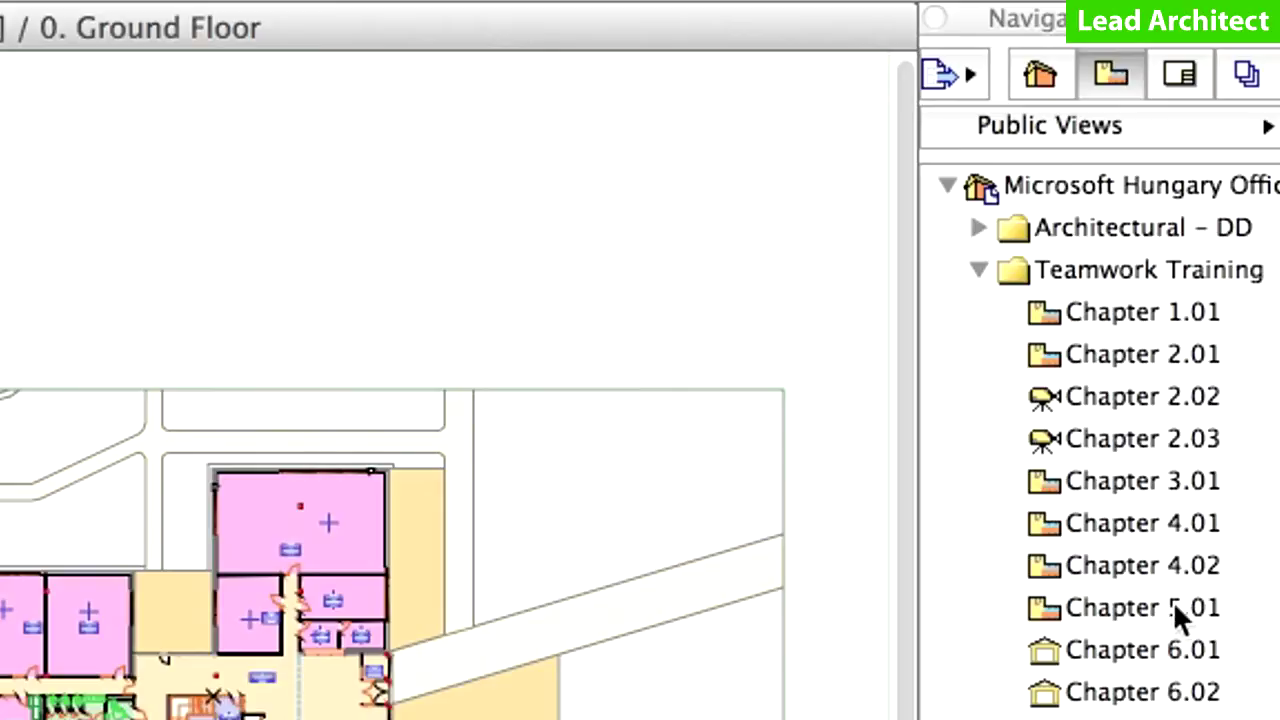
Open the Chapter 5.01 Ground Floor view, then the Zone Categories settings.
click(1175, 612)
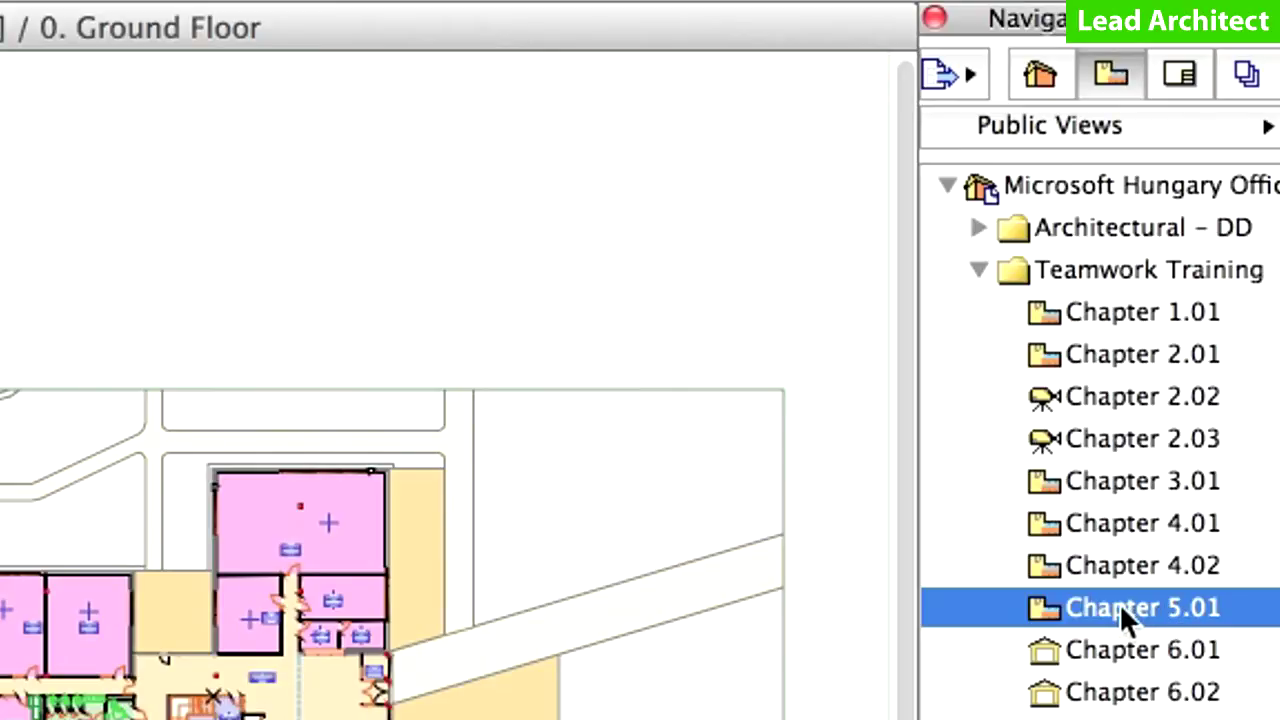
double_click(1120, 606)
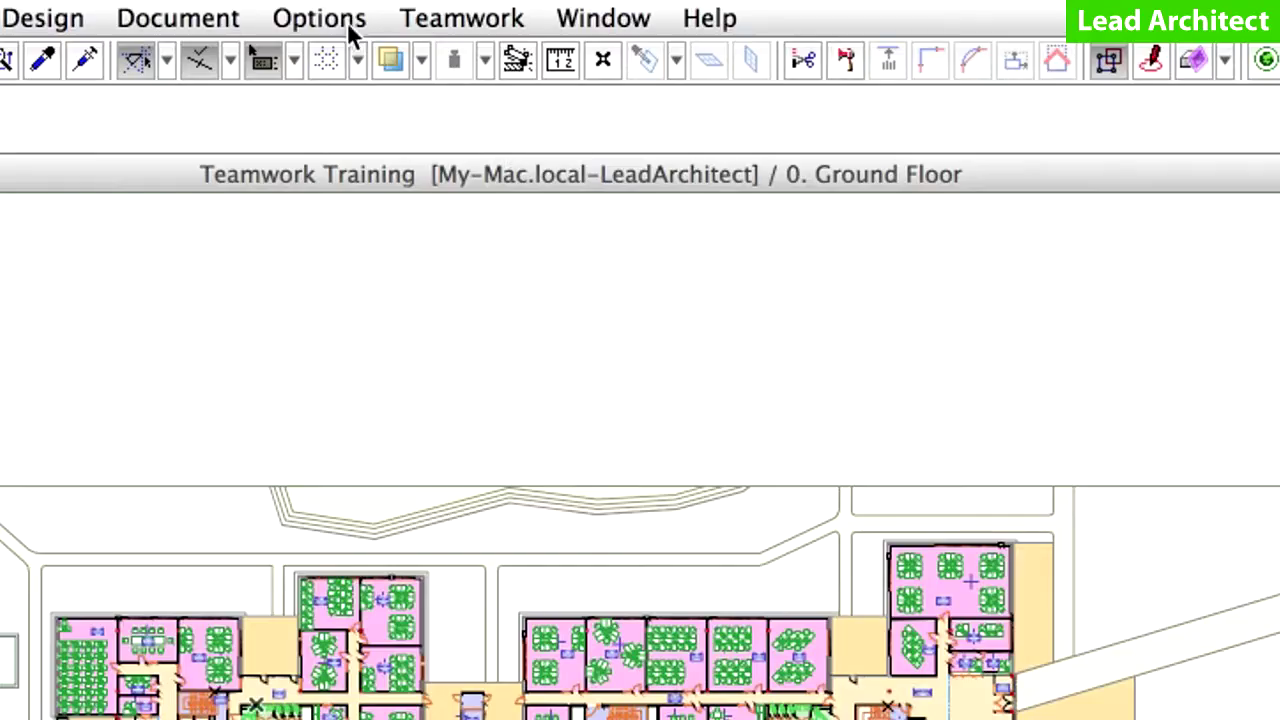
click(342, 16)
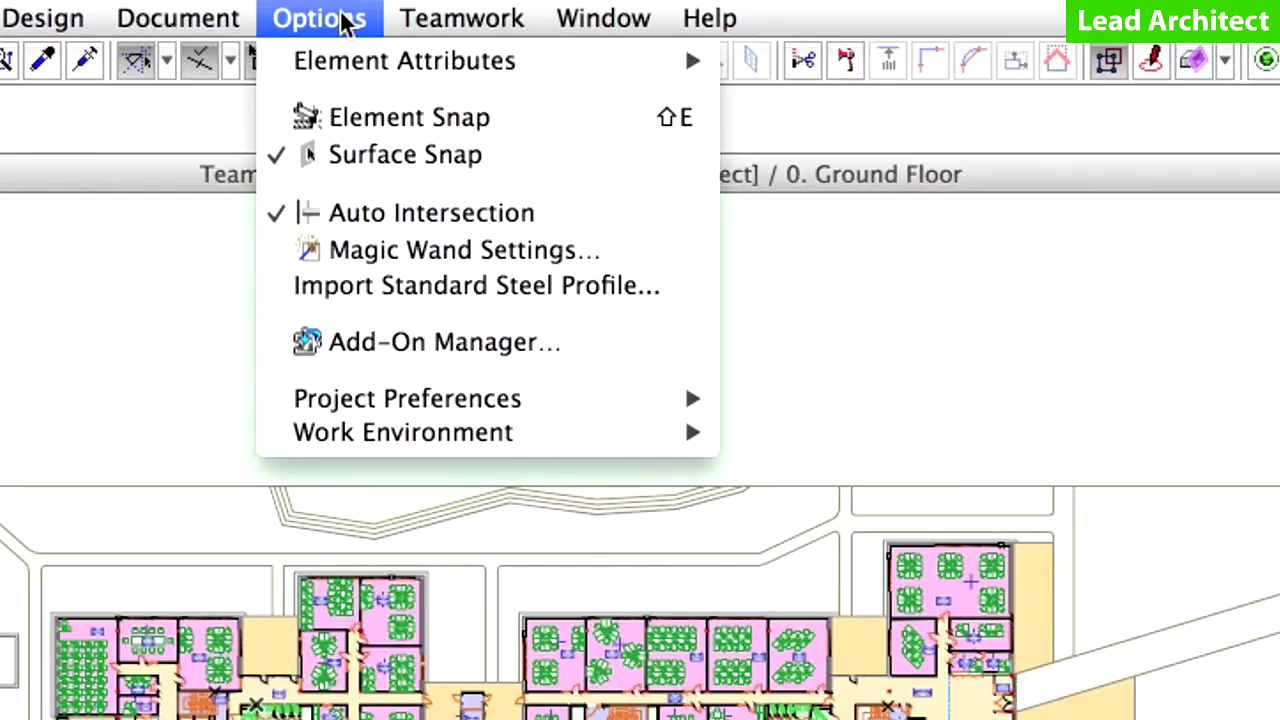
mouse_move(405, 61)
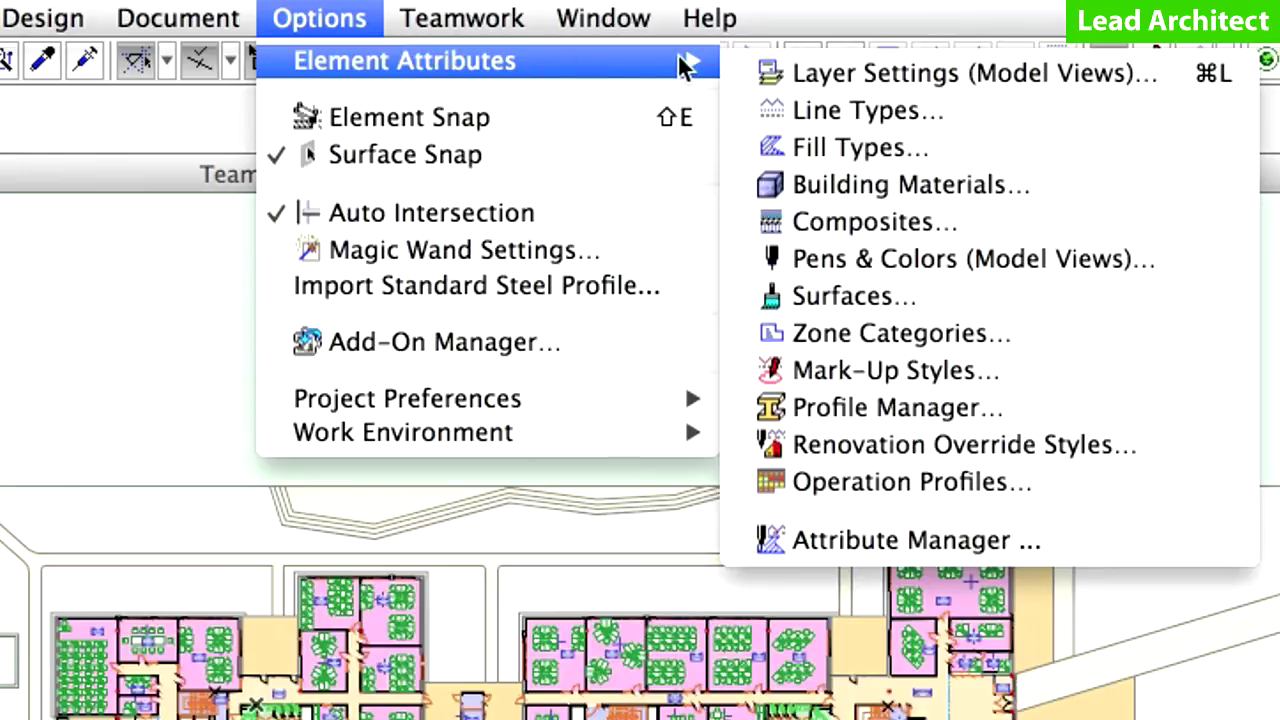
click(1069, 333)
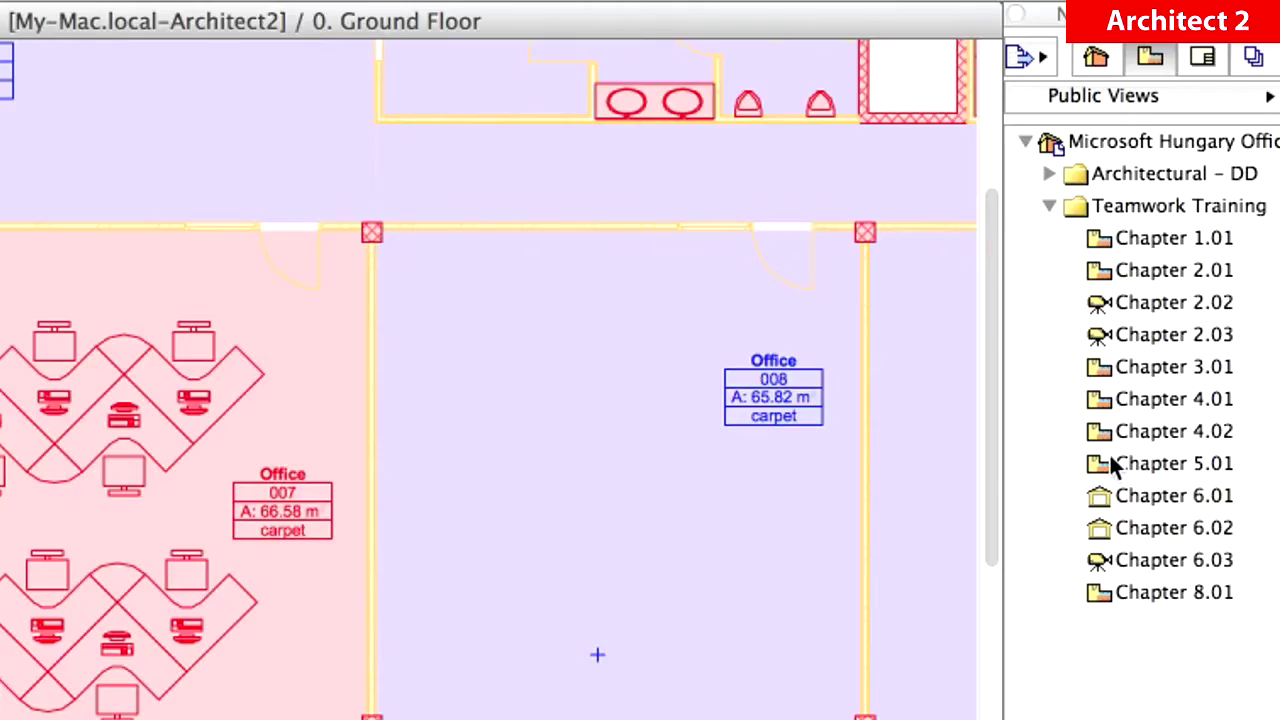
As Architect 2, open Chapter 5.01 and Zone Categories, then cancel at No Access Right.
click(1188, 359)
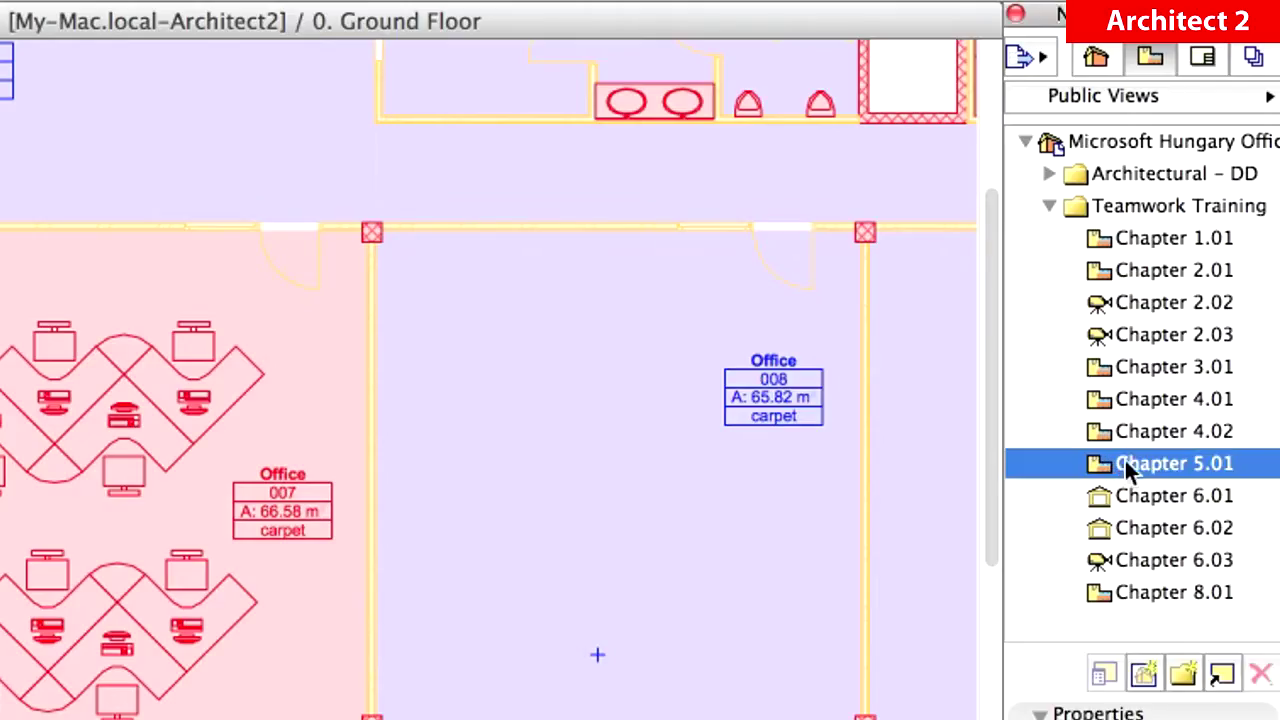
double_click(1158, 460)
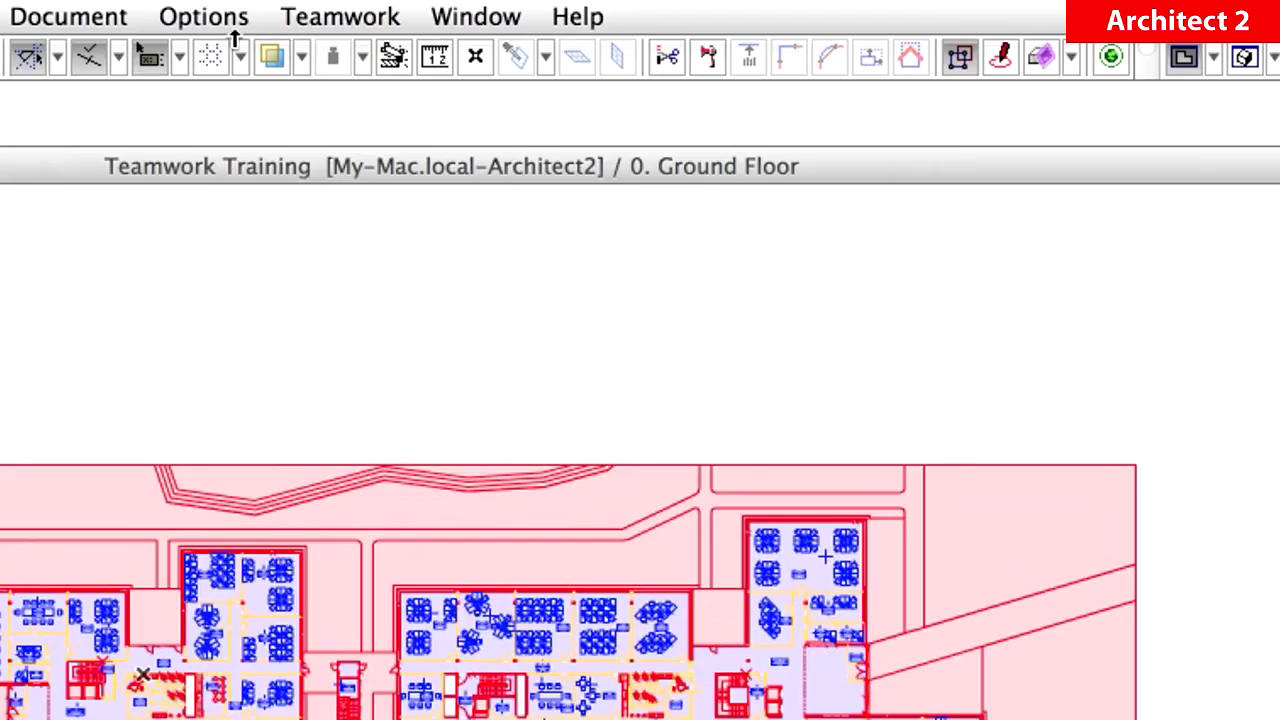
click(208, 18)
mouse_move(285, 57)
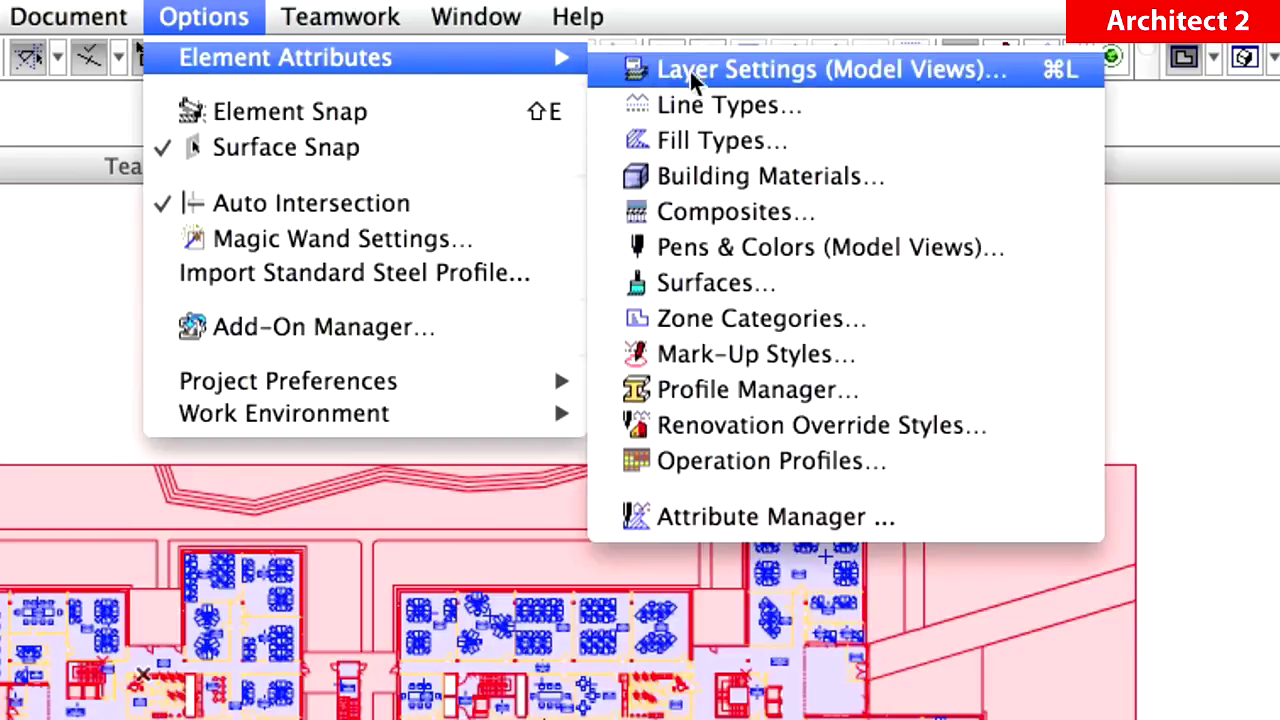
click(900, 325)
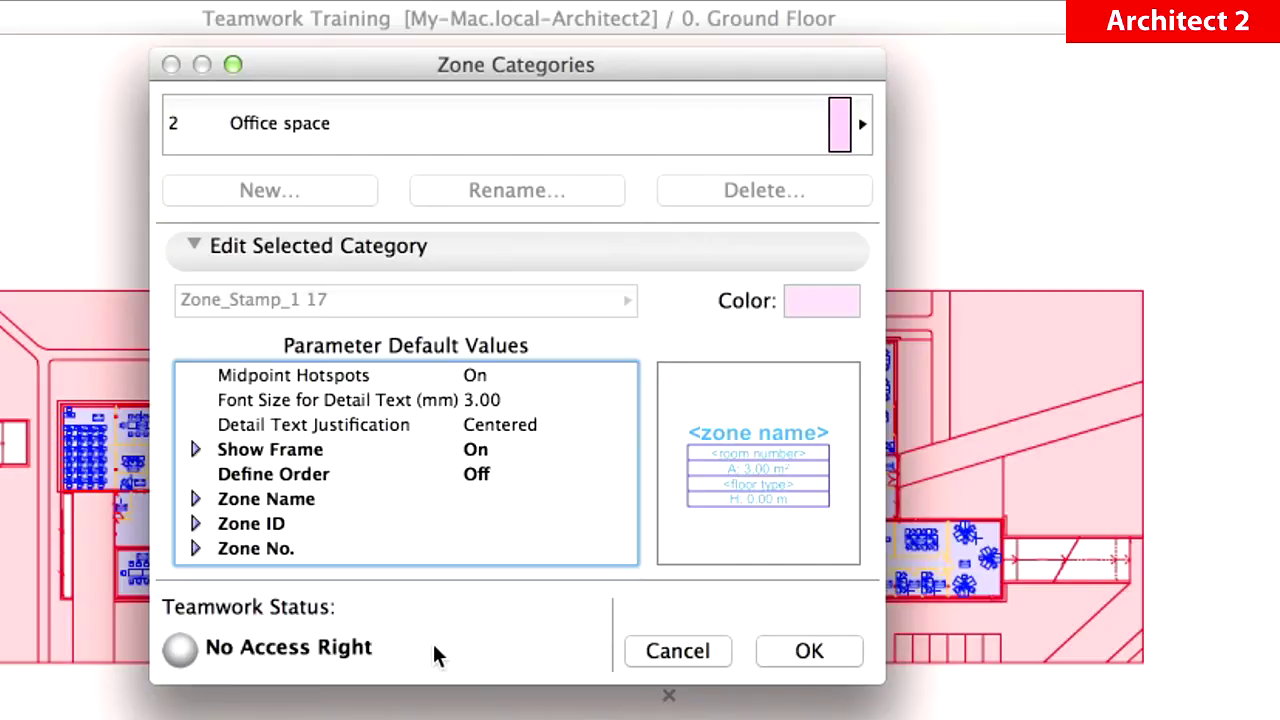
click(720, 655)
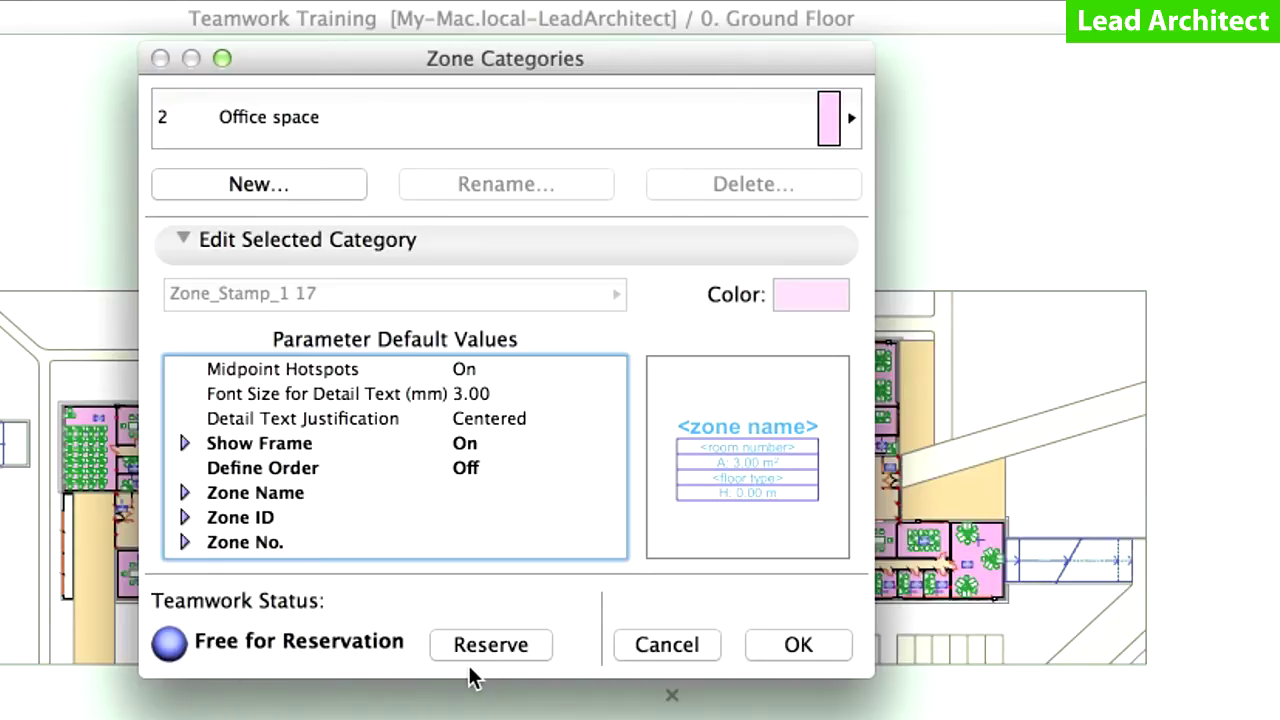
Reserve zone categories, recolour Office space to RGB 209/221/255, then release and confirm.
click(545, 653)
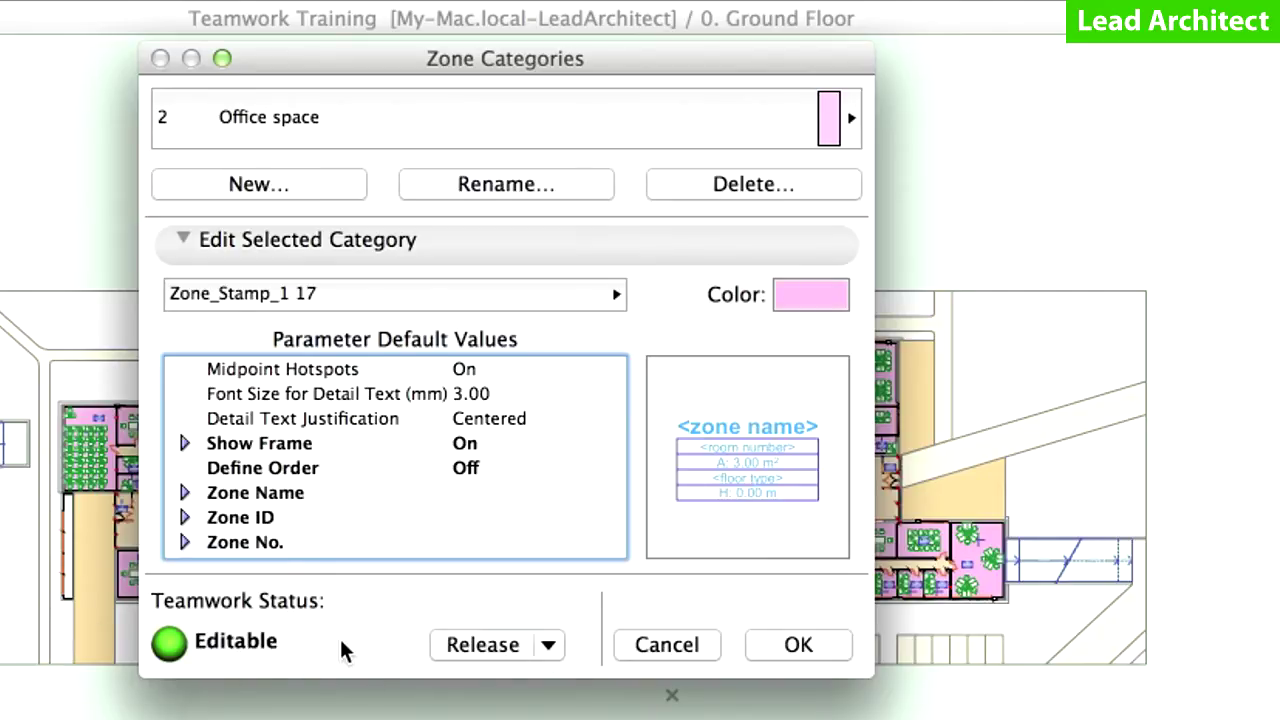
click(820, 302)
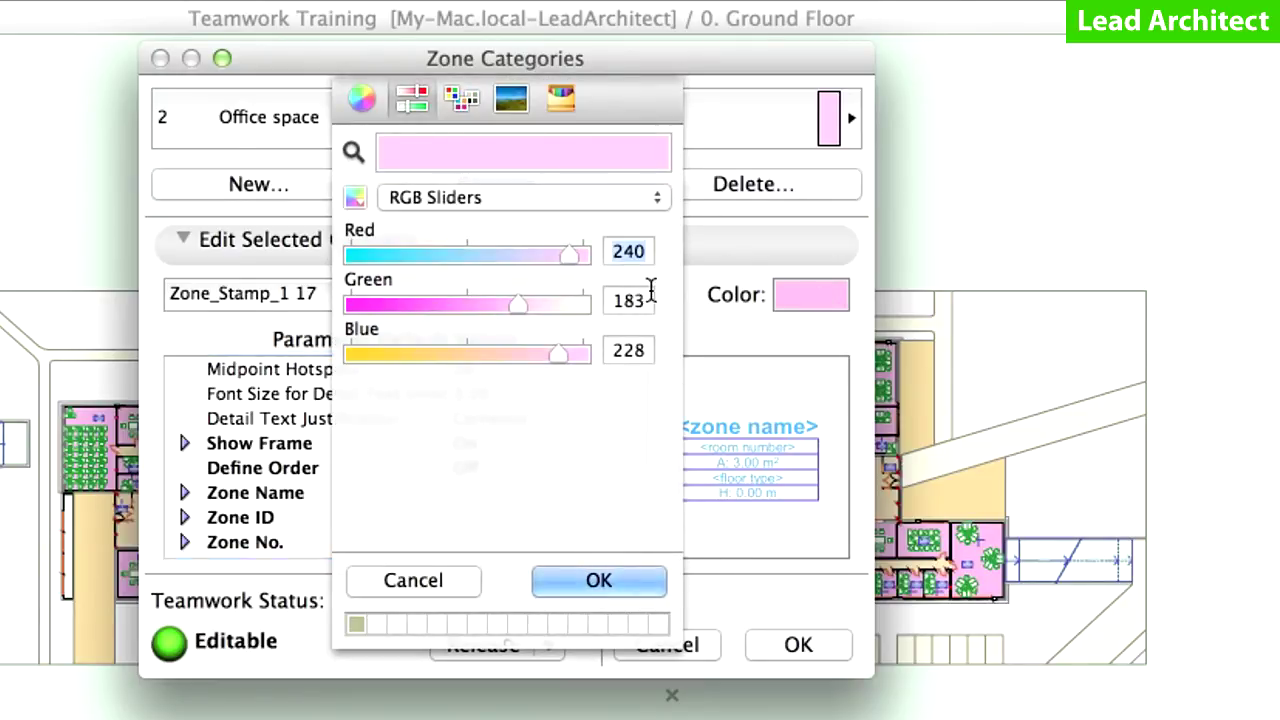
text(209)
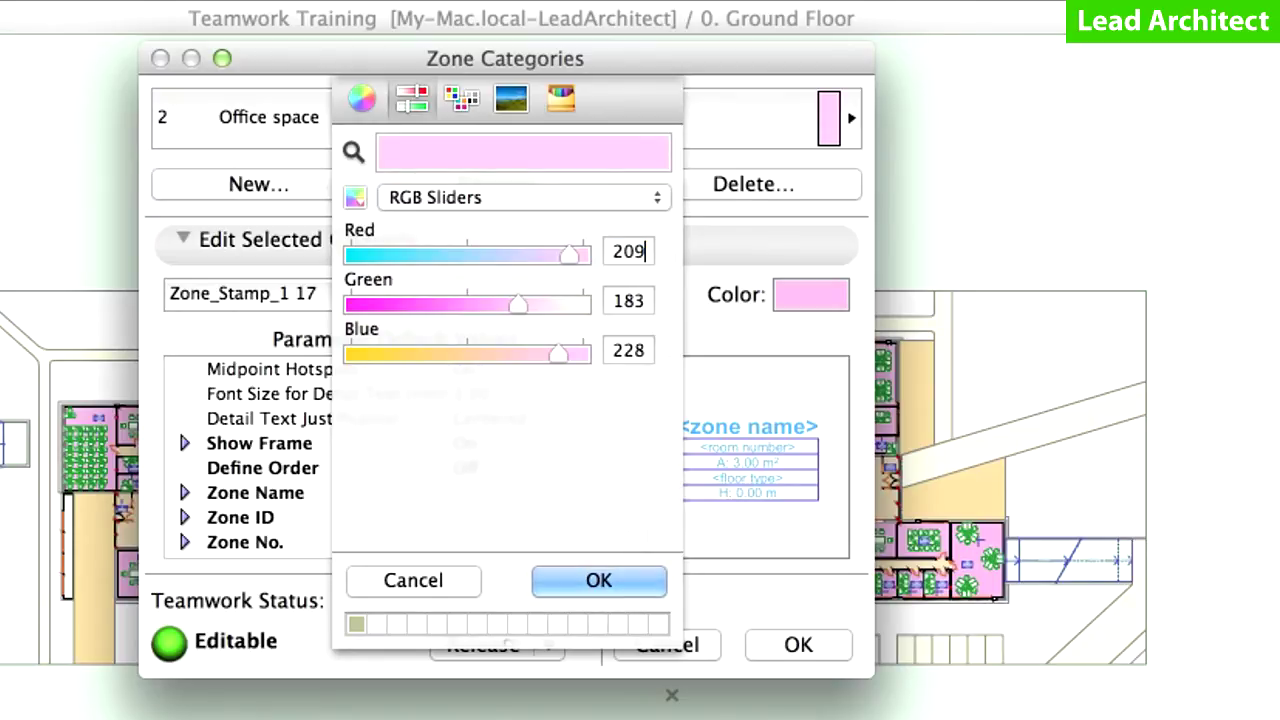
key(Tab)
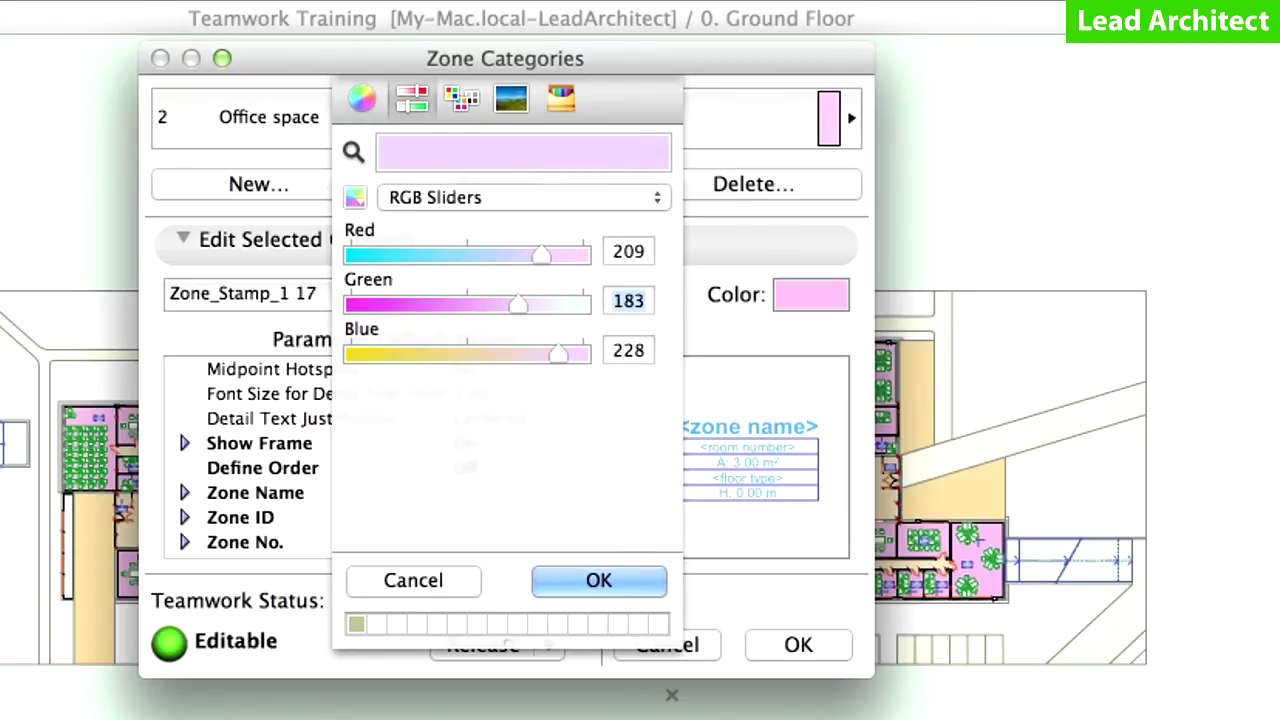
text(221)
key(Tab)
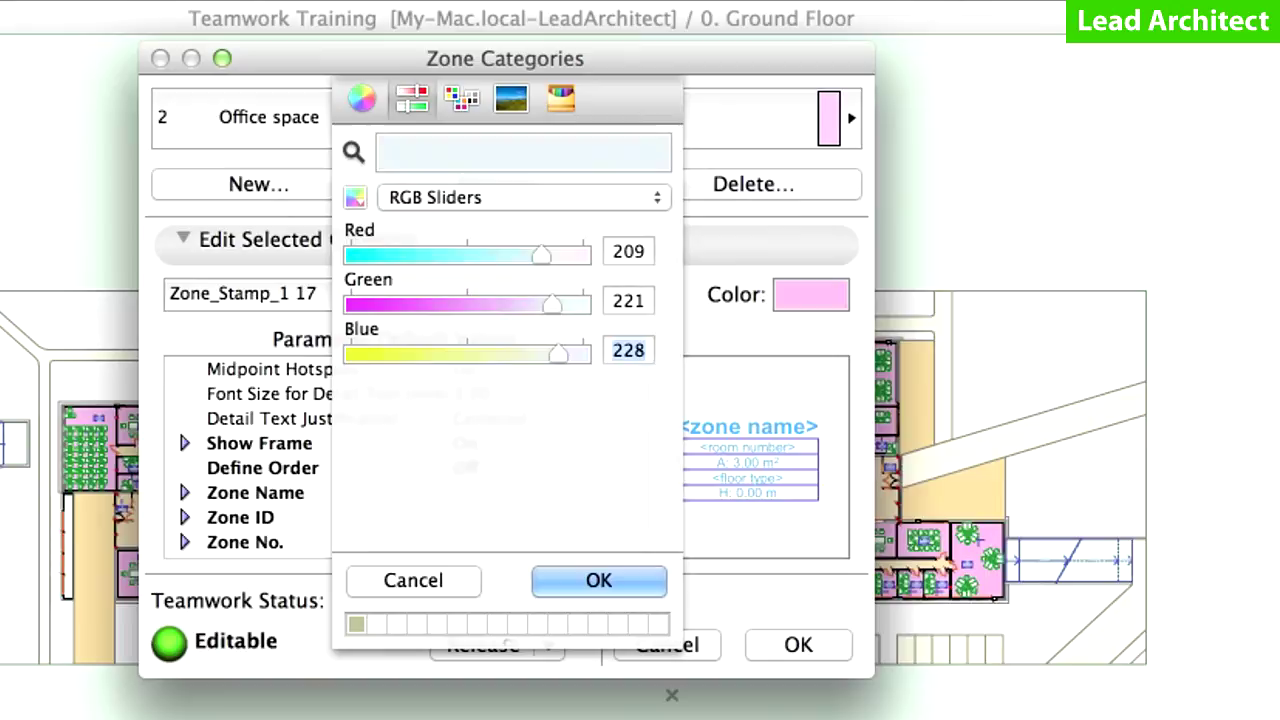
text(255)
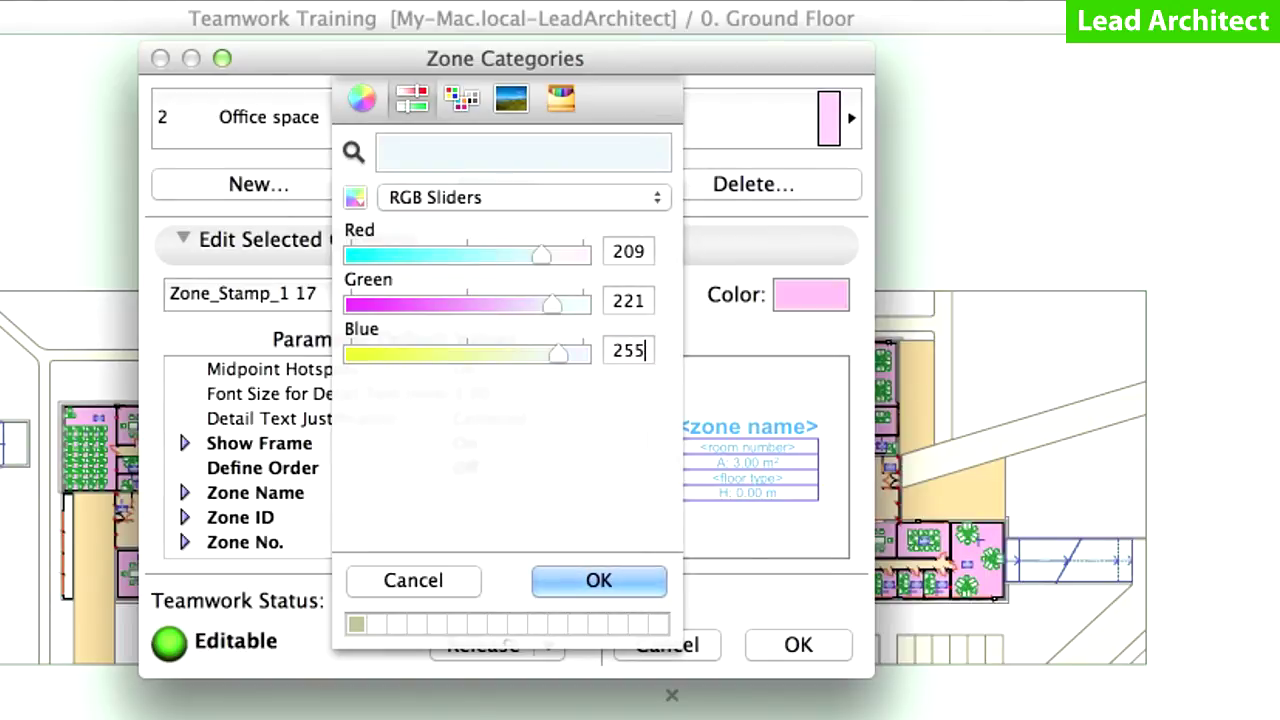
key(Tab)
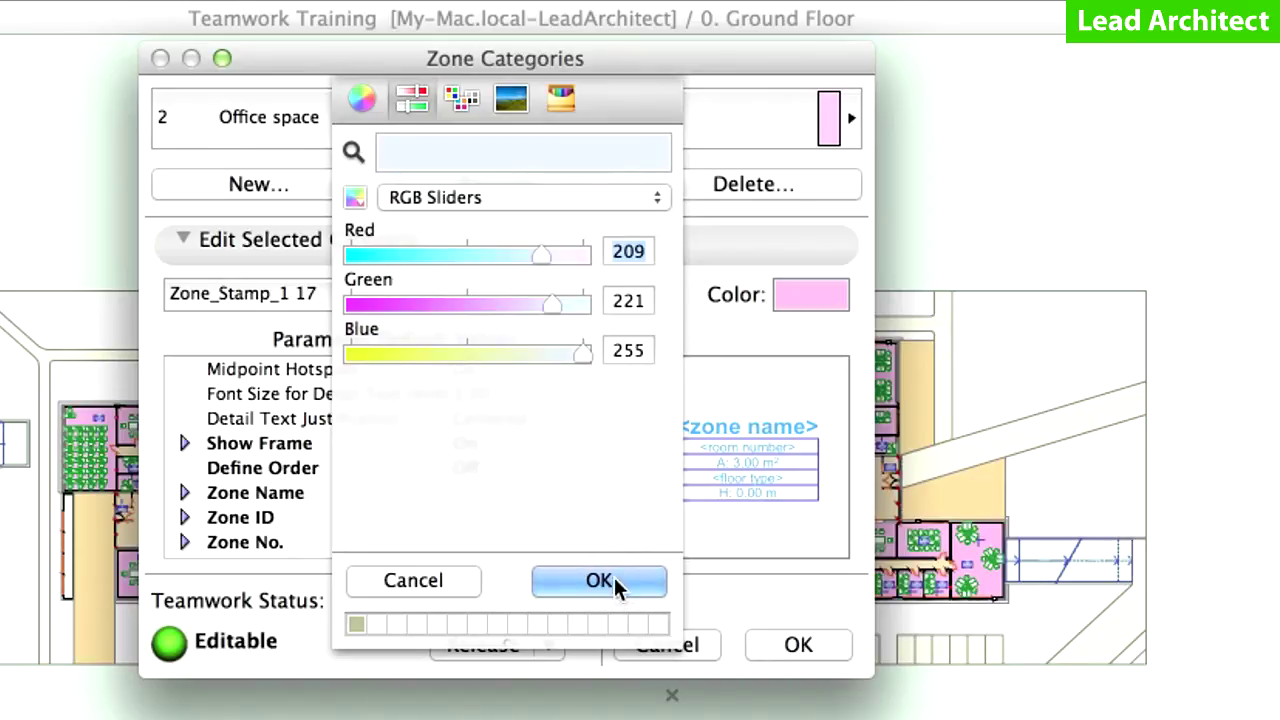
click(640, 594)
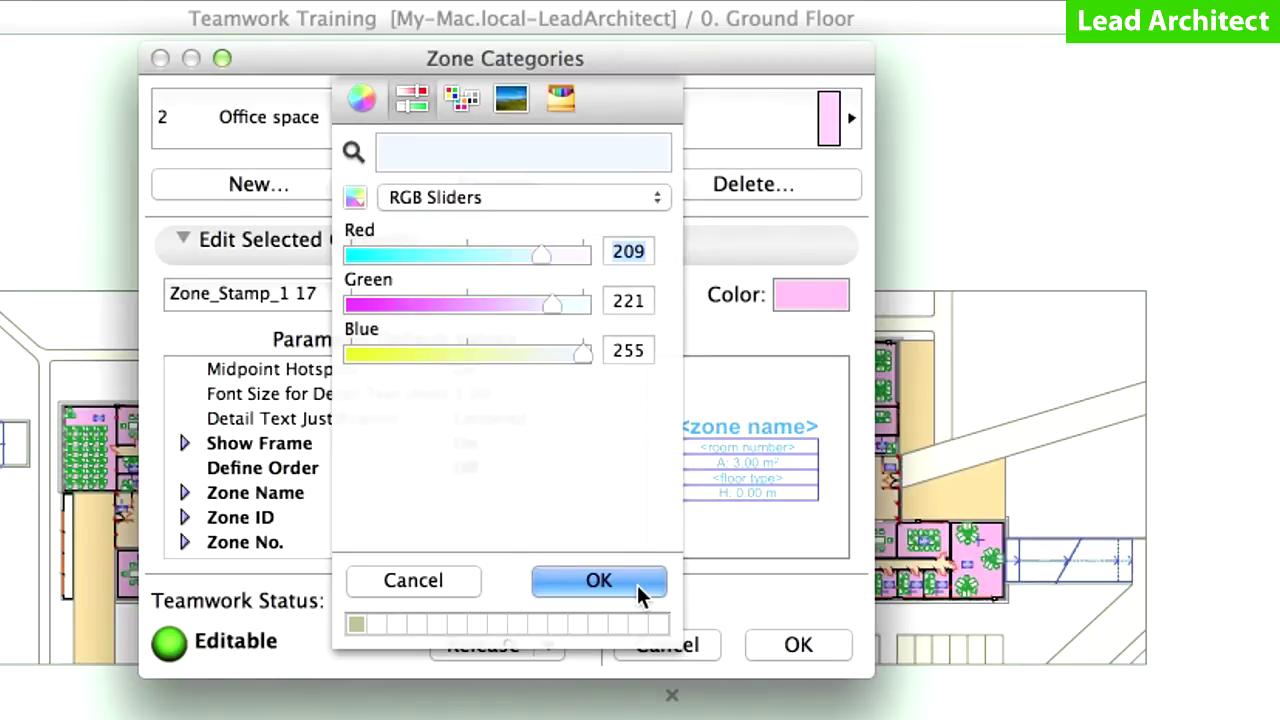
click(640, 594)
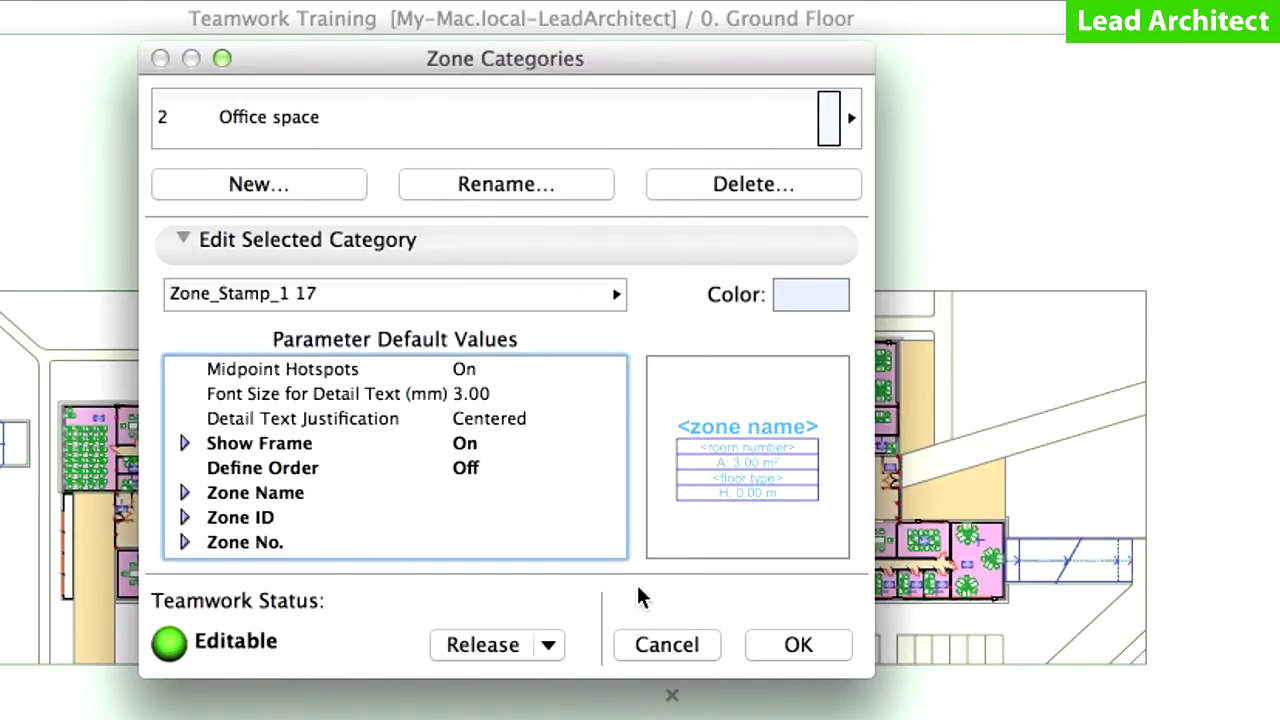
click(508, 650)
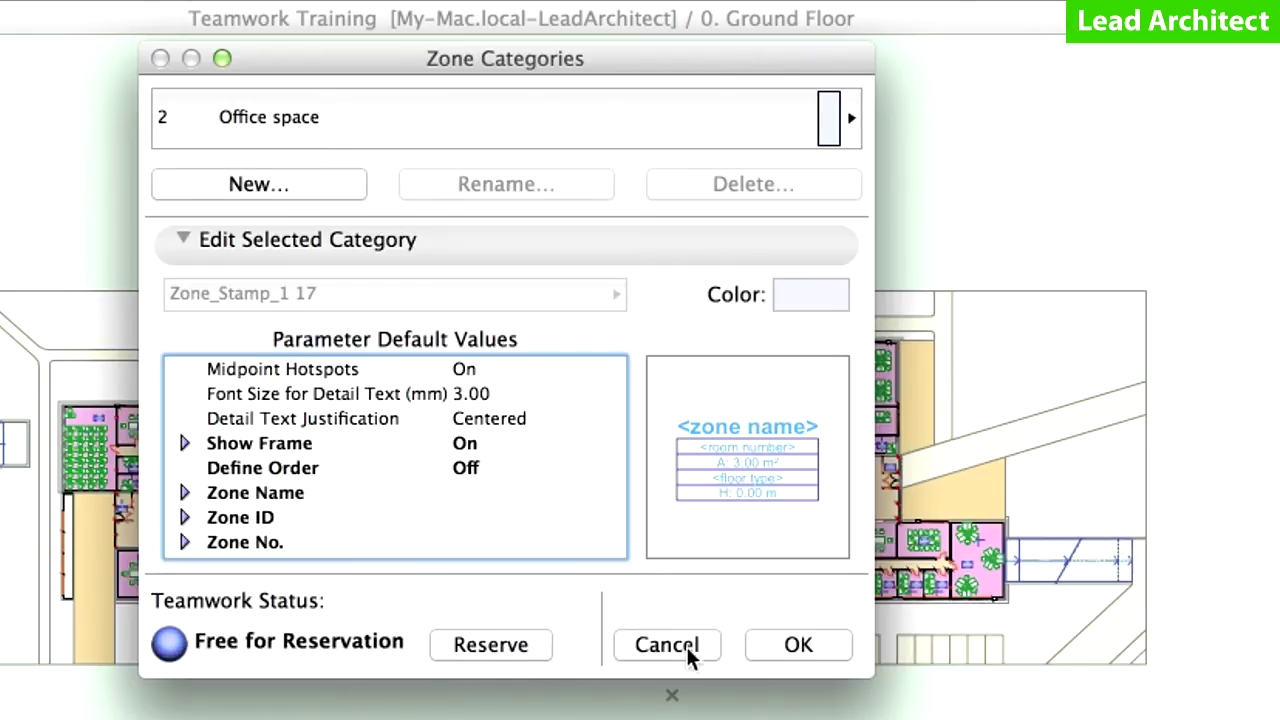
click(838, 658)
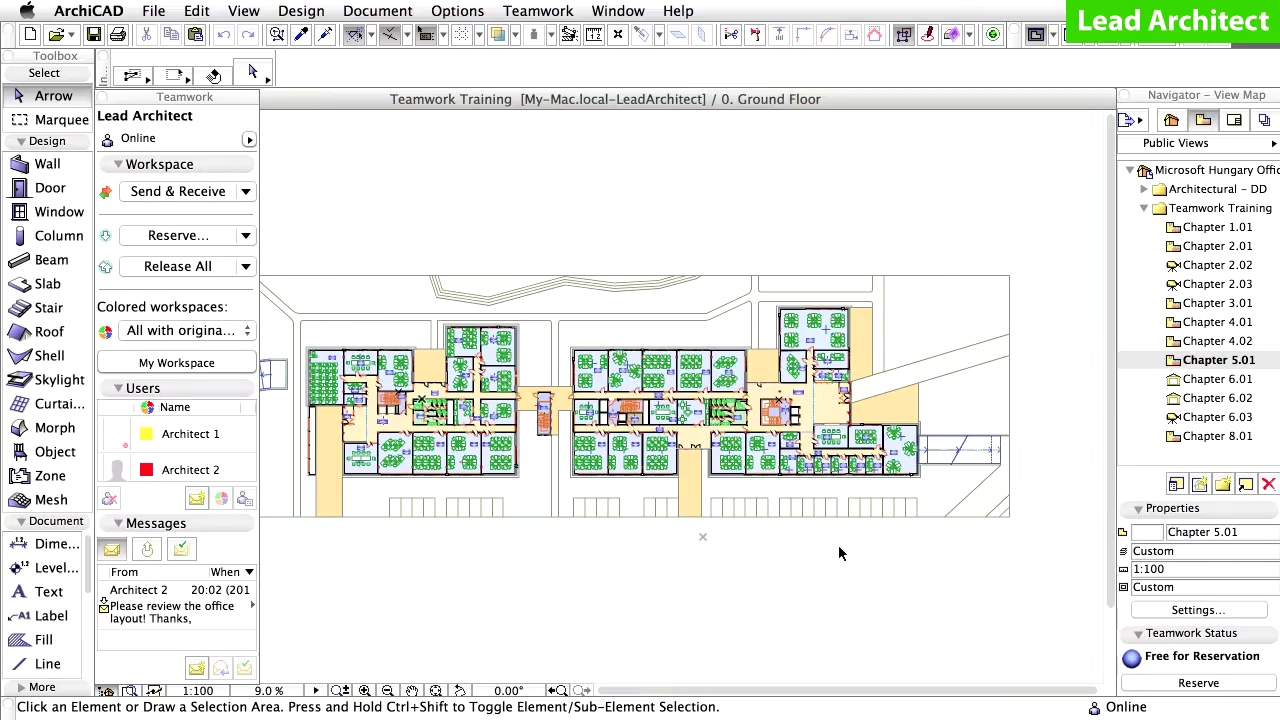
Zoom into the west wing, then Send & Receive the zone recolour.
click(390, 298)
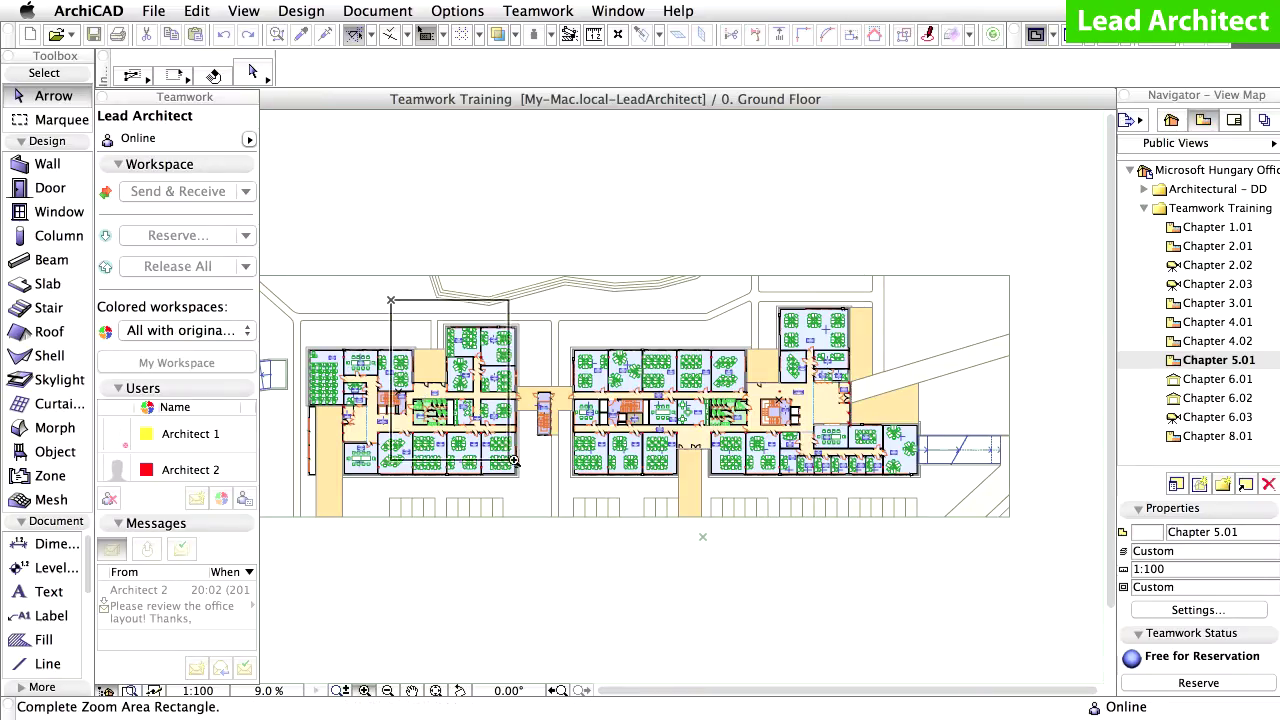
click(548, 502)
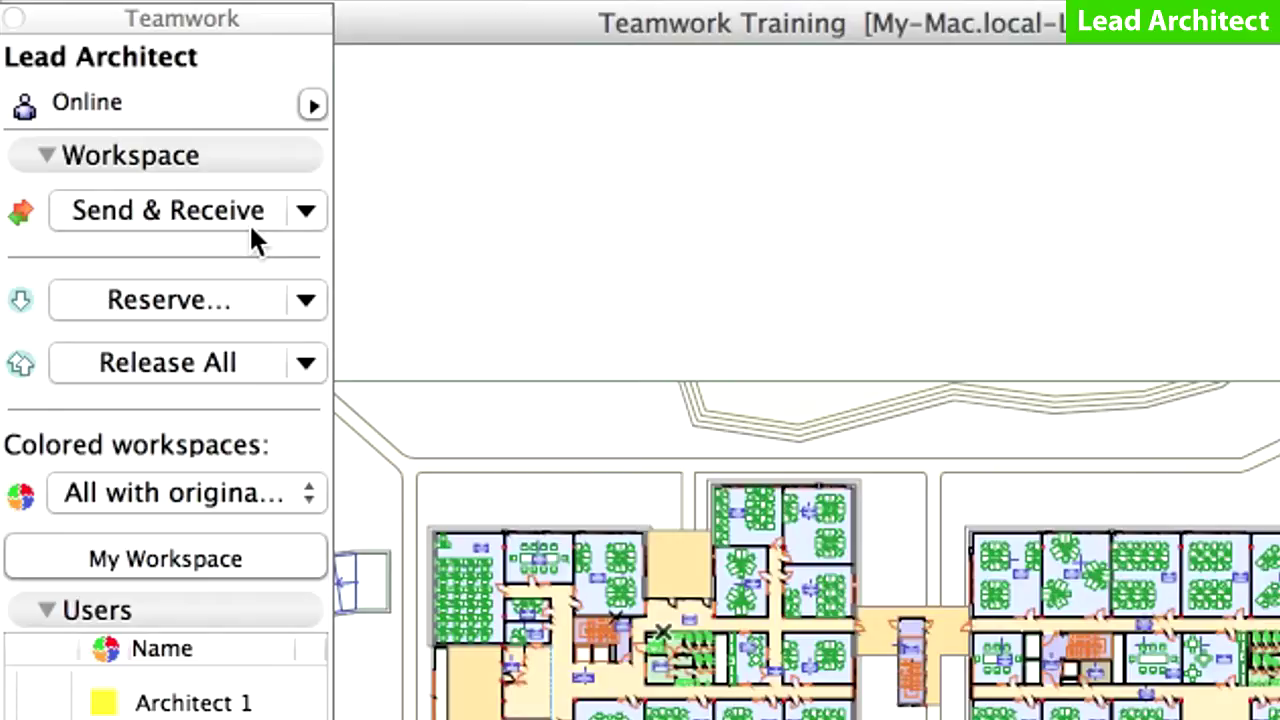
click(250, 220)
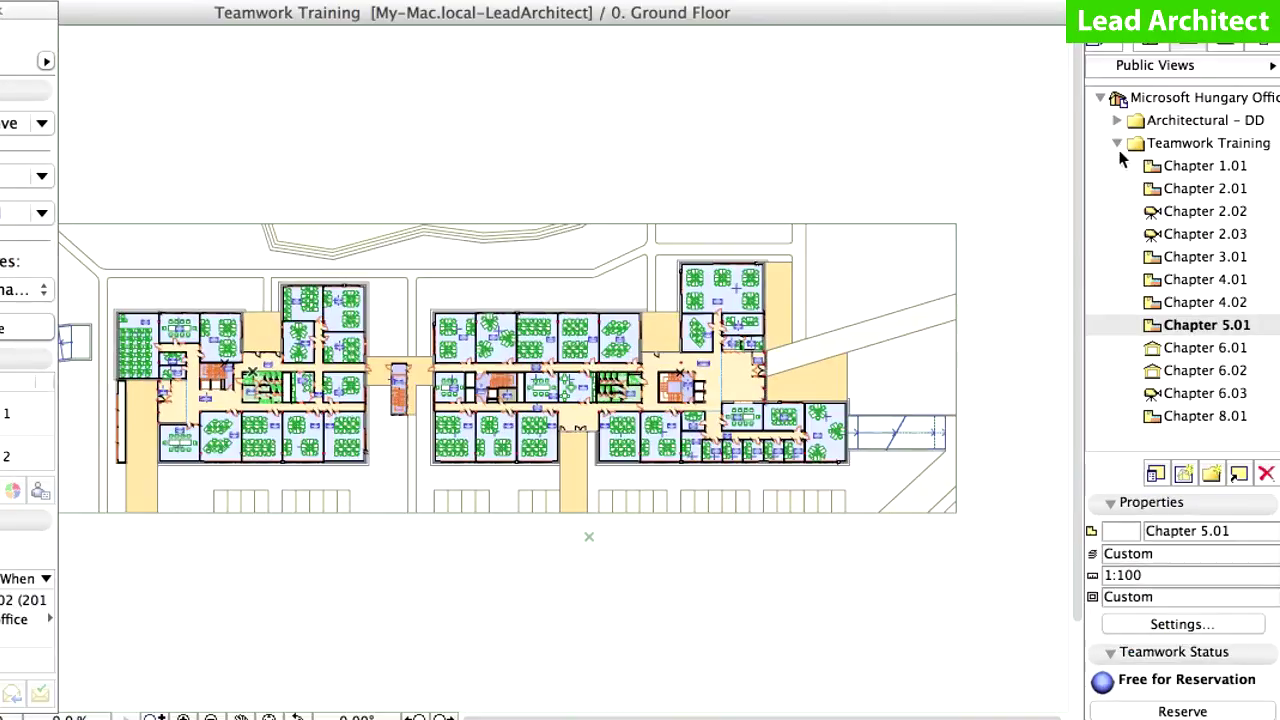
Create a 'Furniture Layout' folder under the Microsoft Hungary Office project root.
click(1144, 208)
click(1185, 176)
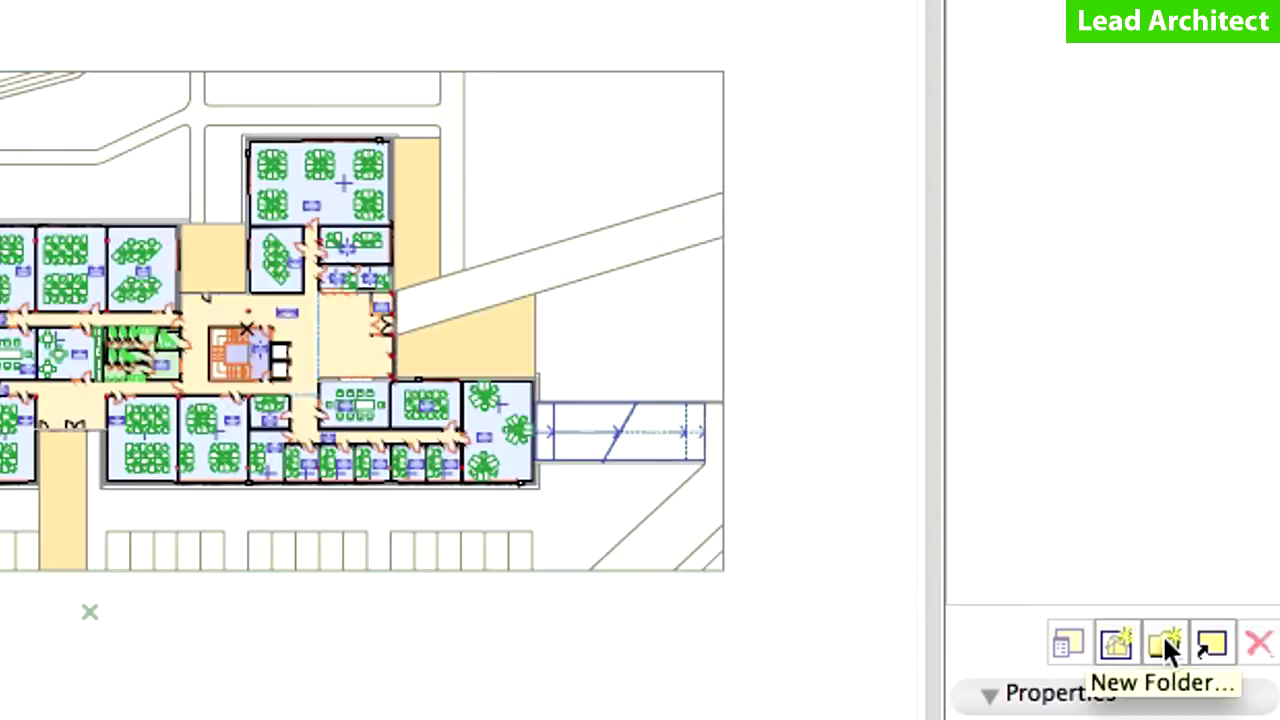
click(1165, 643)
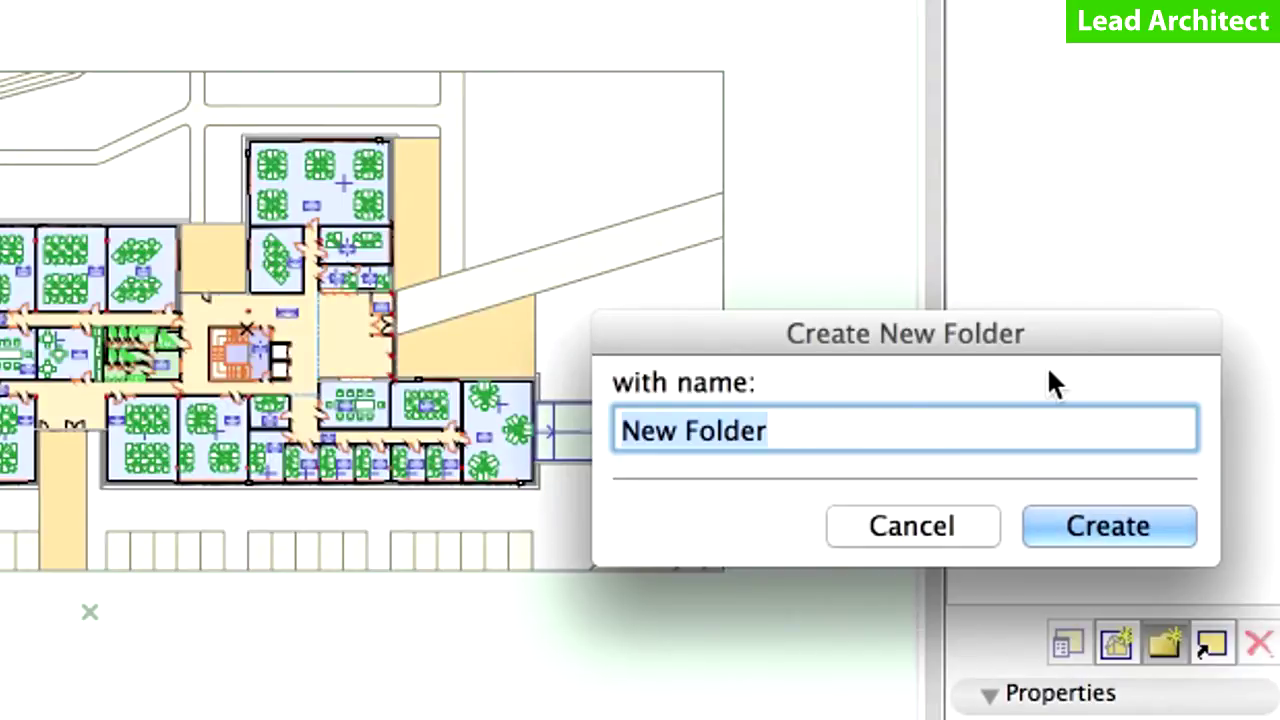
text(Furniture La)
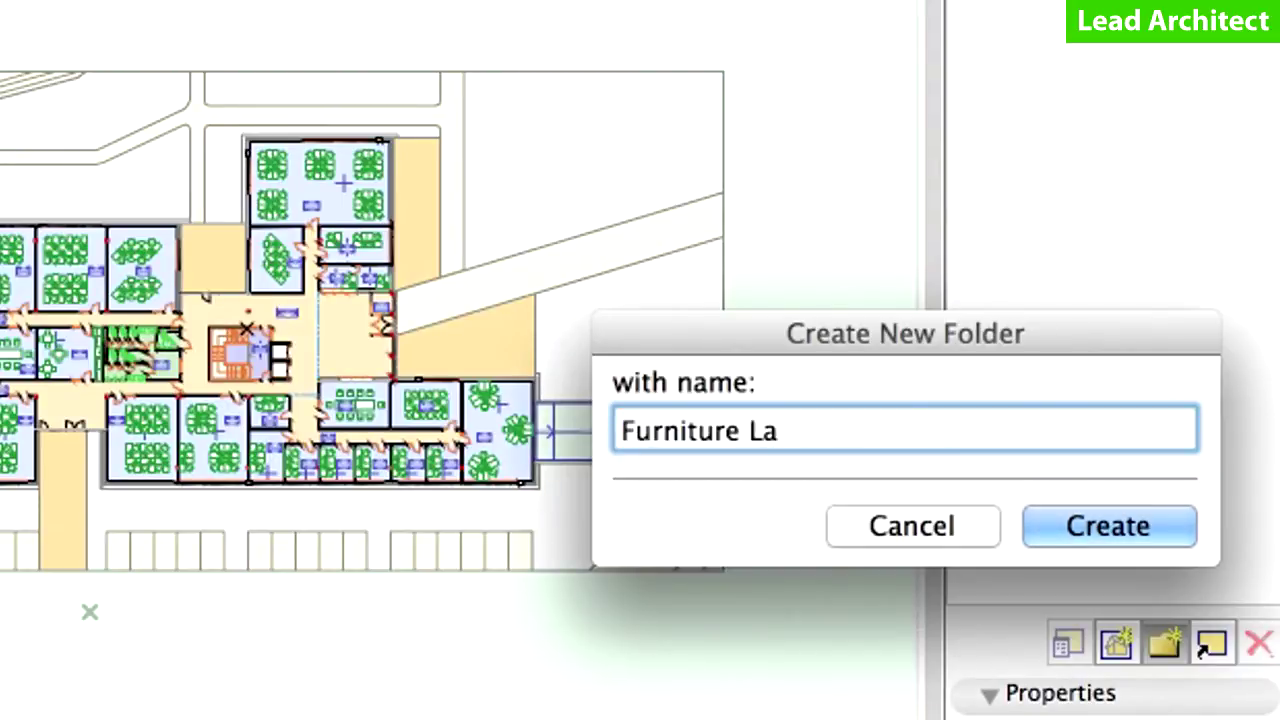
text(yout)
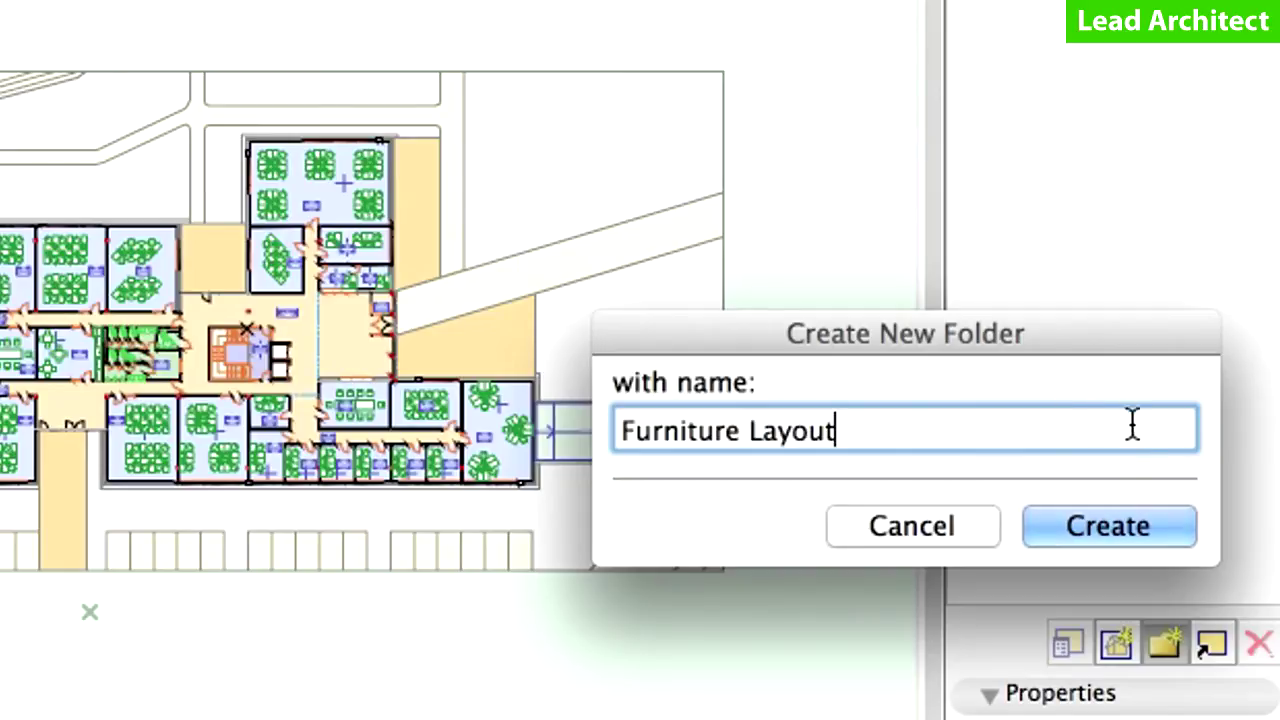
click(1167, 524)
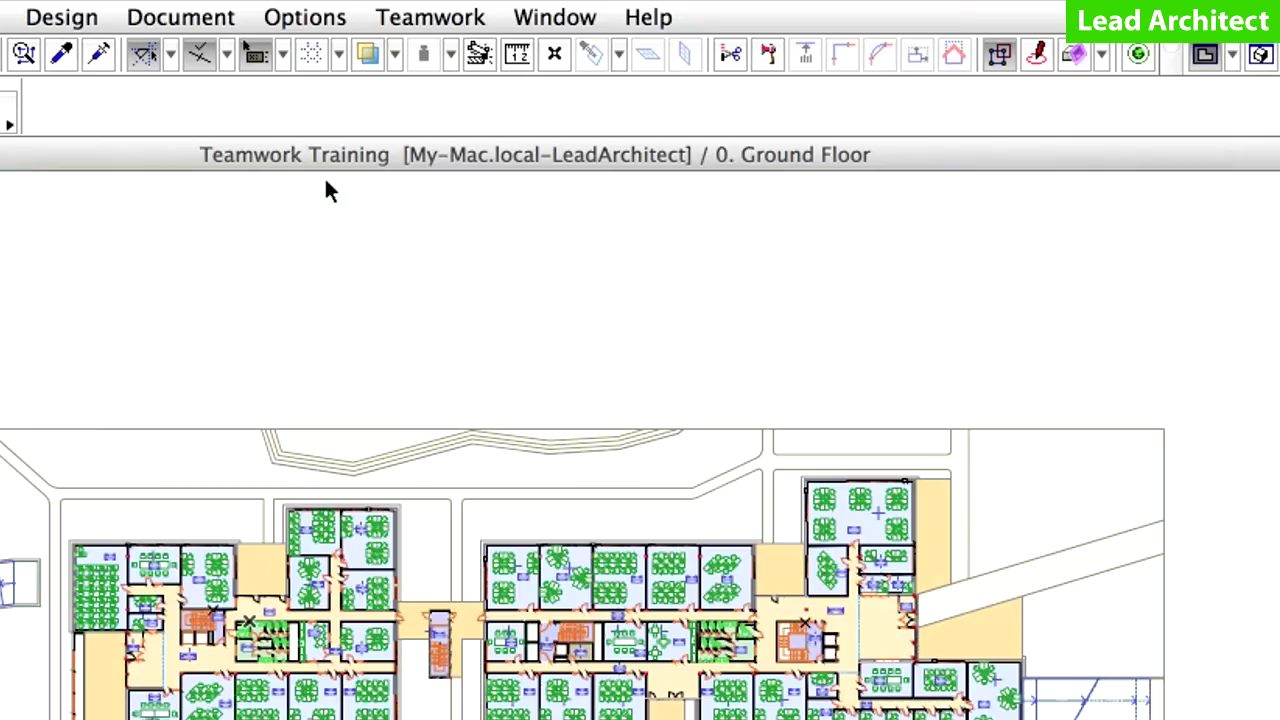
Apply the Furniture Layout layer combination and the Furniture Layout model view.
click(200, 18)
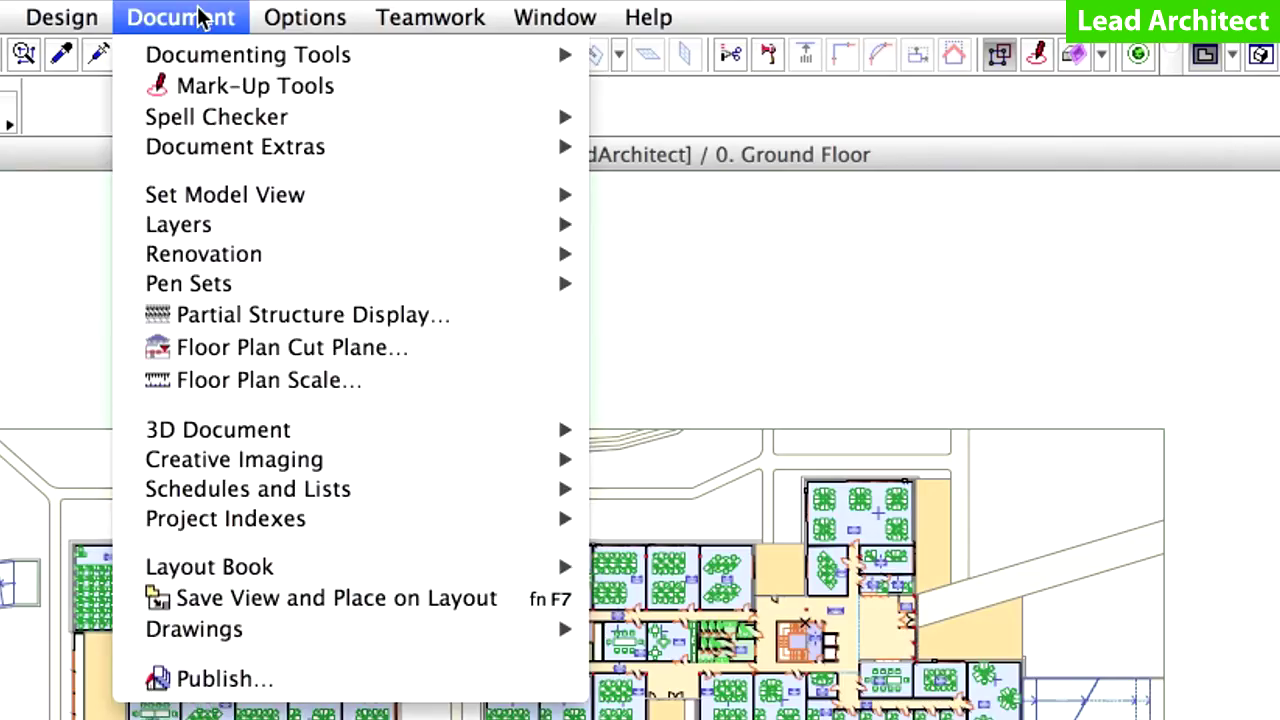
mouse_move(178, 225)
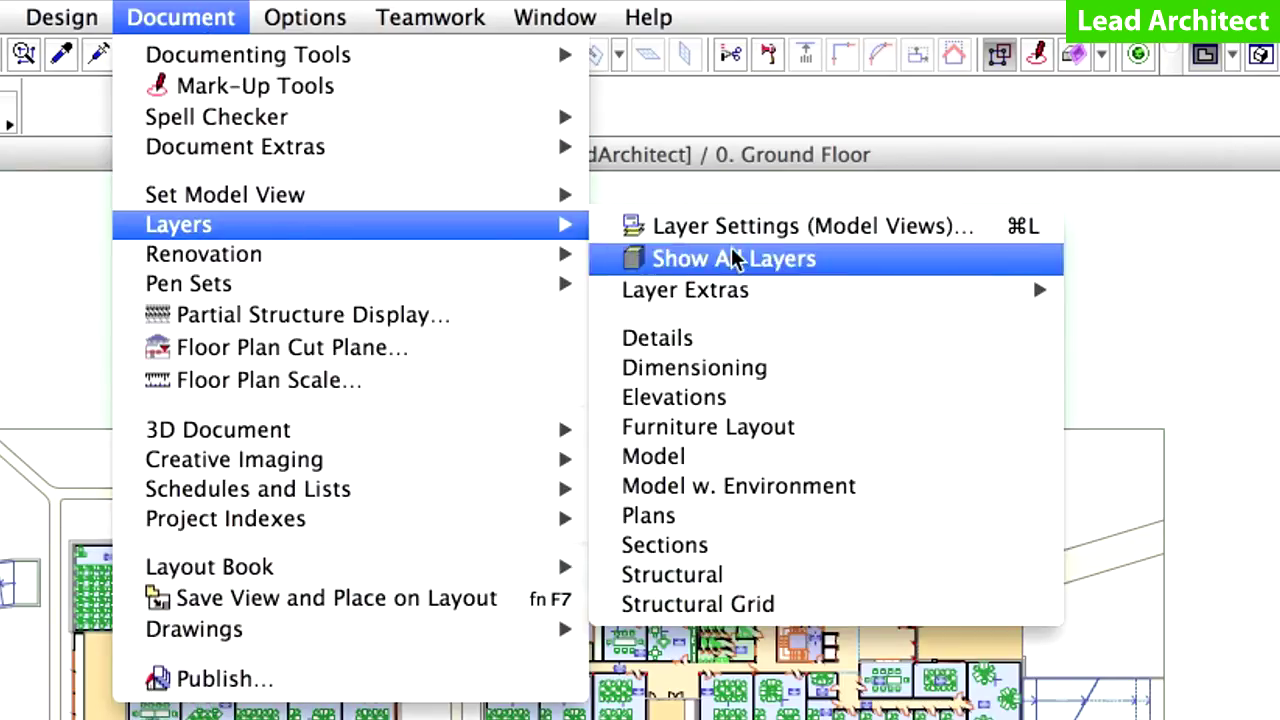
click(855, 432)
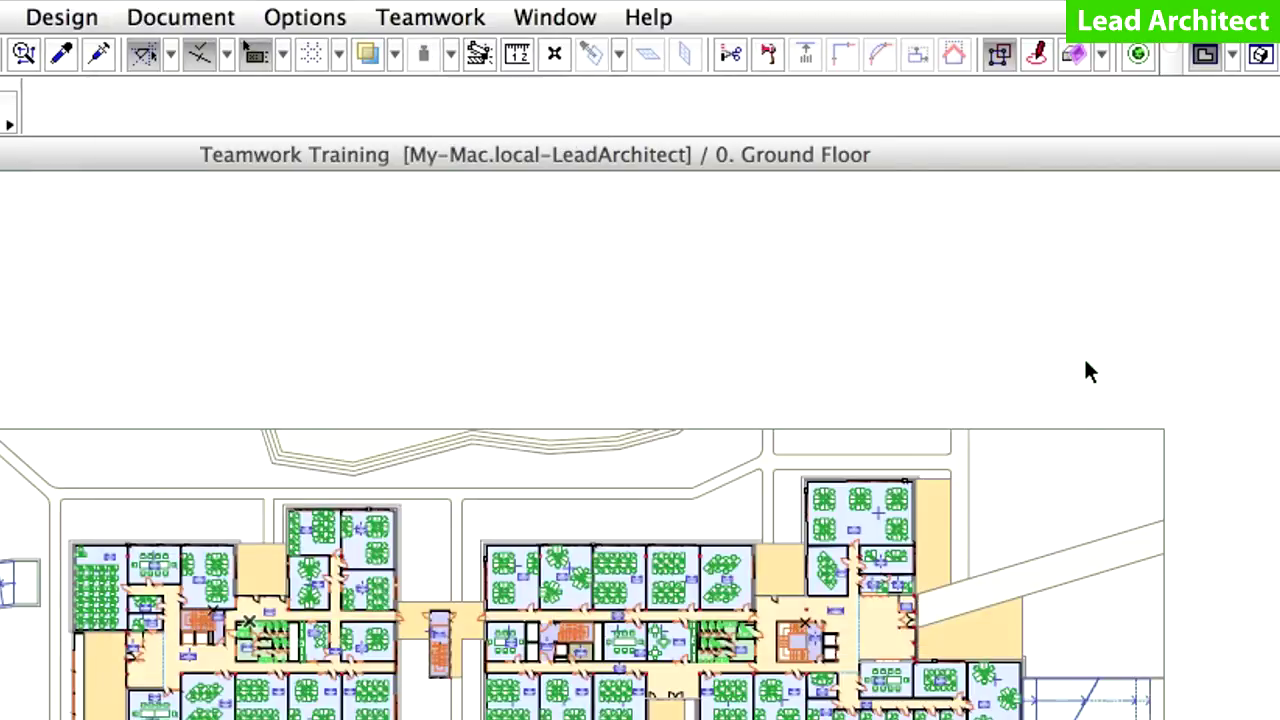
click(196, 20)
mouse_move(225, 195)
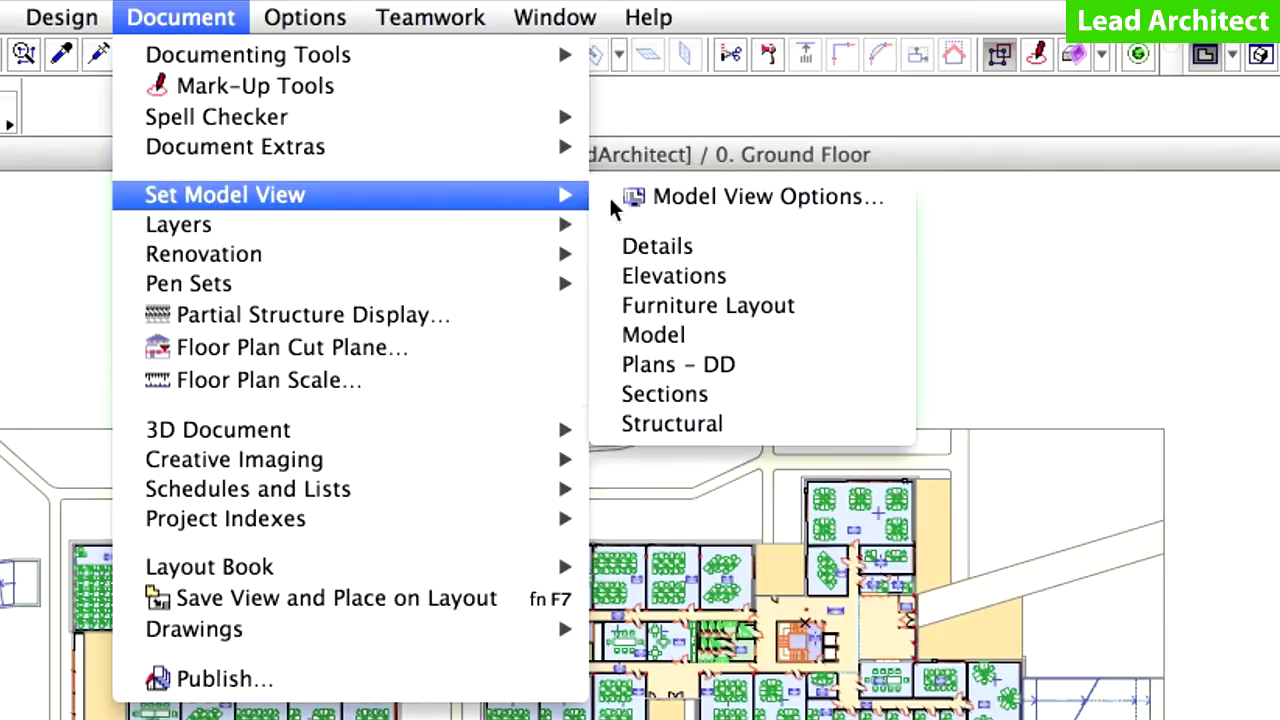
click(838, 307)
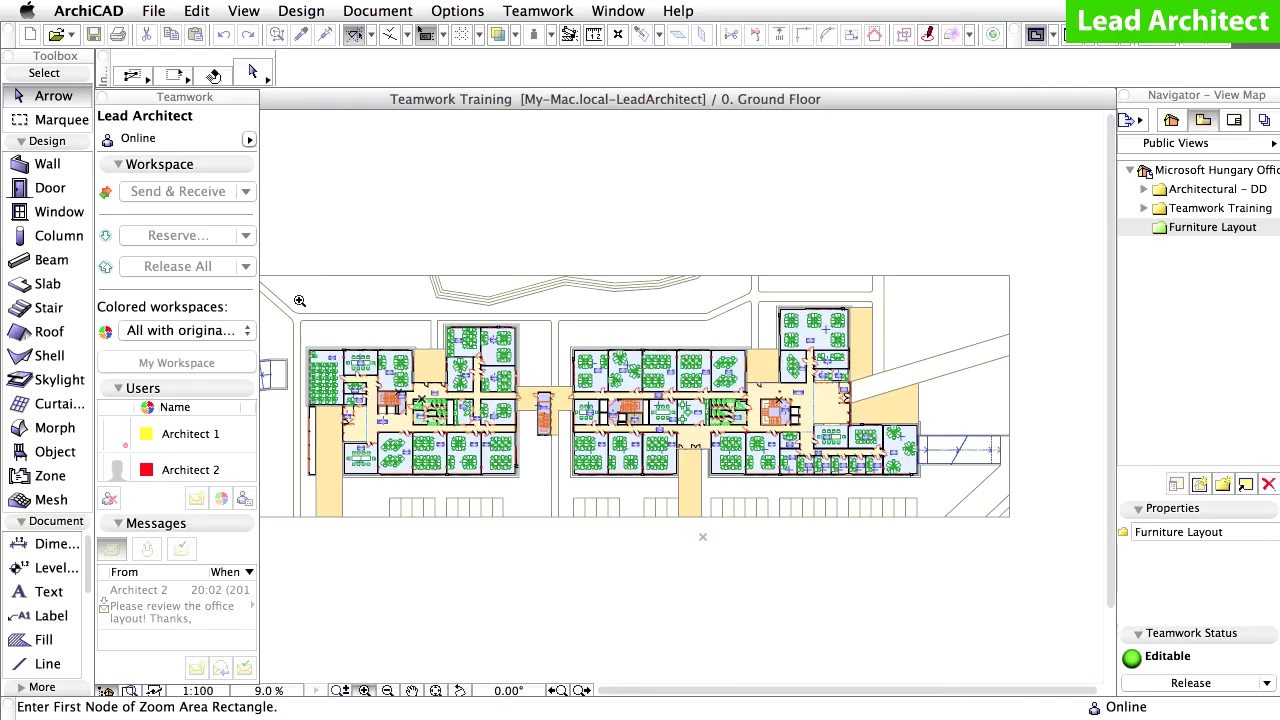
click(296, 296)
Zoom in on the left building's furniture, then fit the whole plan in the window.
click(538, 498)
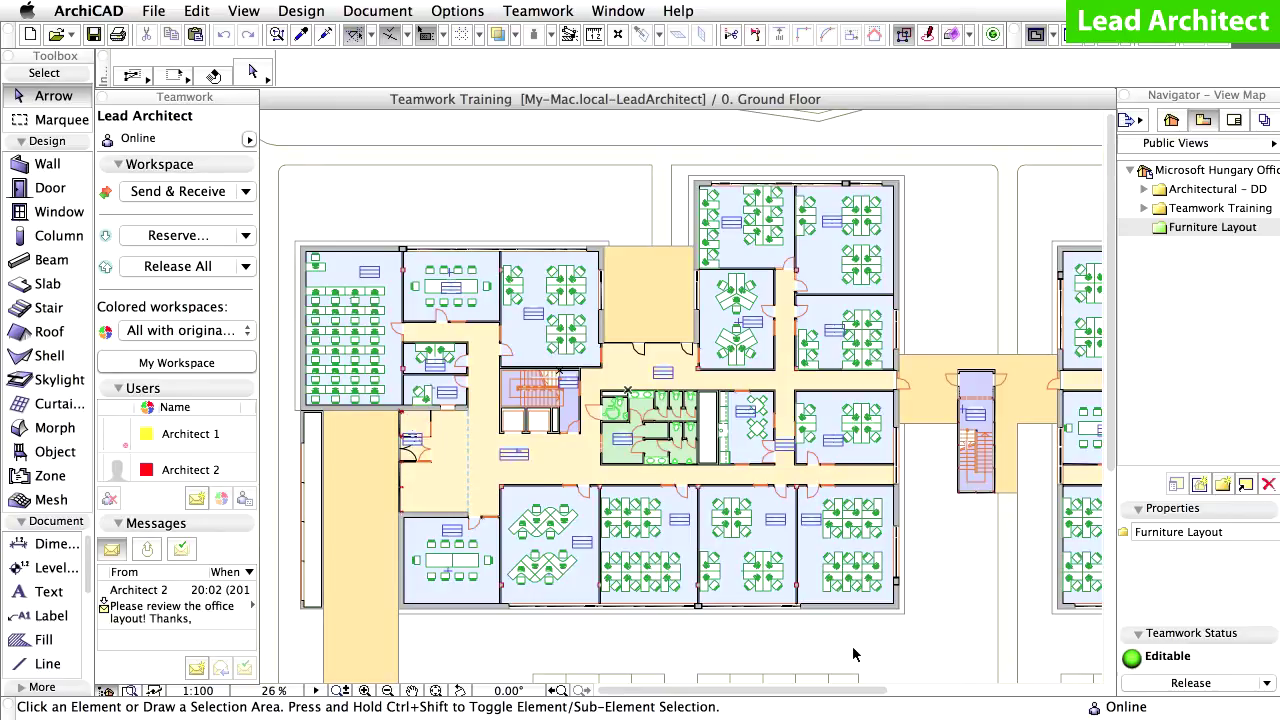
scroll(614, 367, up, 3)
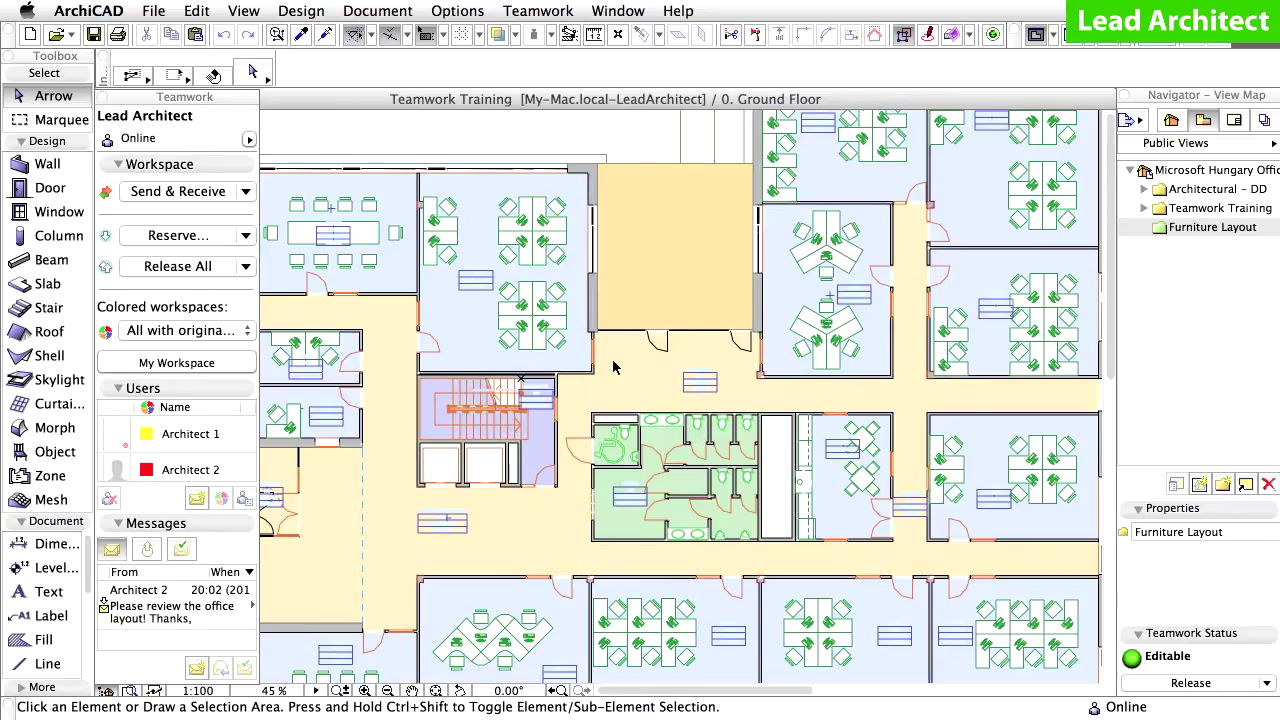
scroll(614, 367, up, 2)
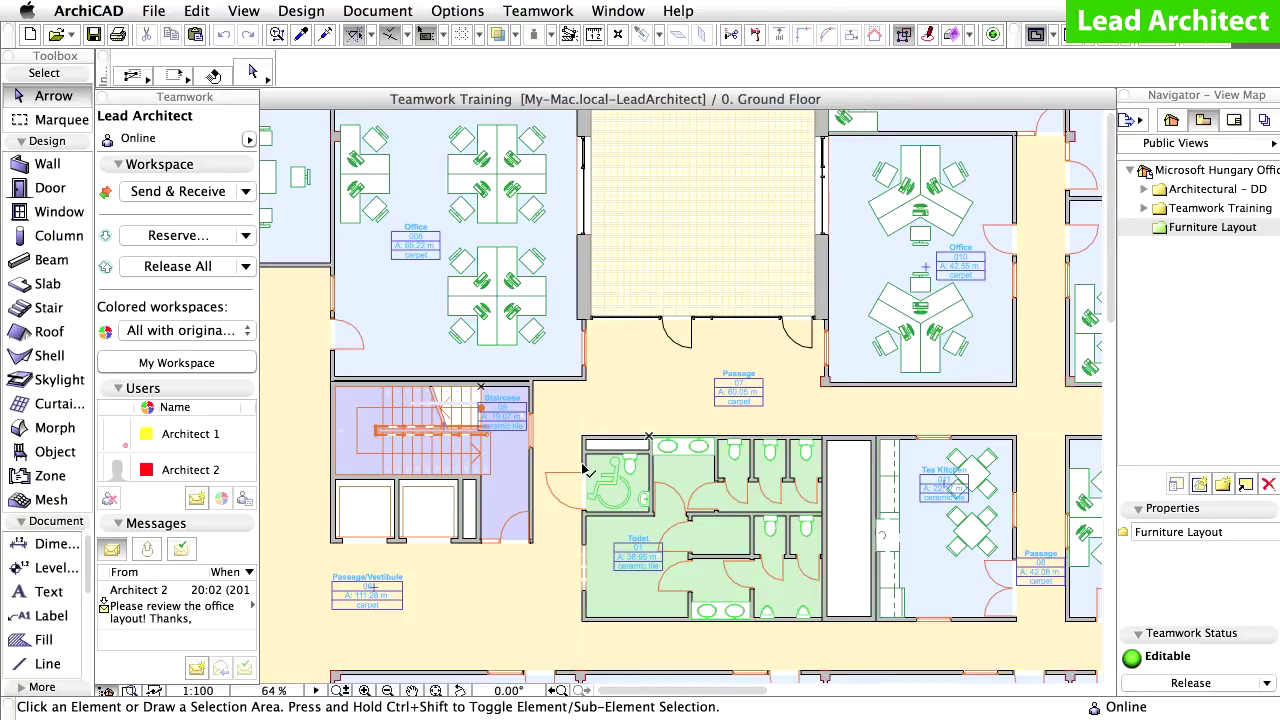
click(436, 692)
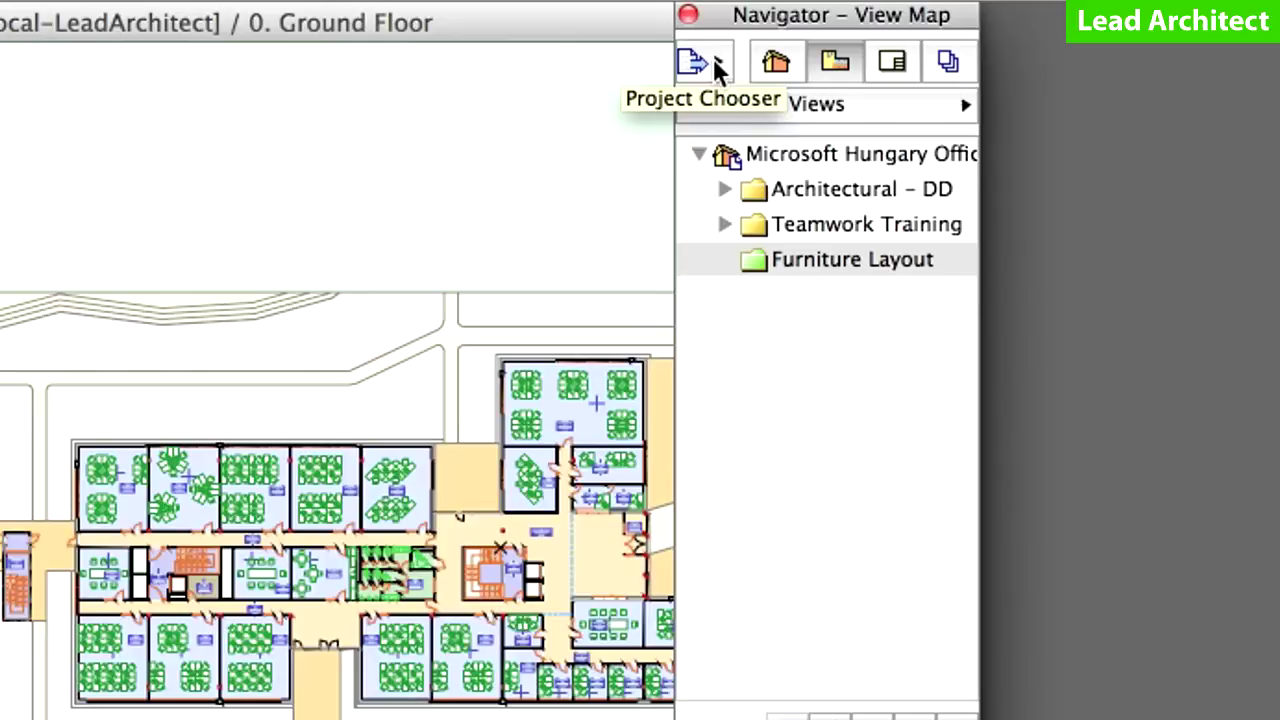
In the View Organizer, pair 0. Ground Floor with the Furniture Layout folder and check its layers.
click(713, 60)
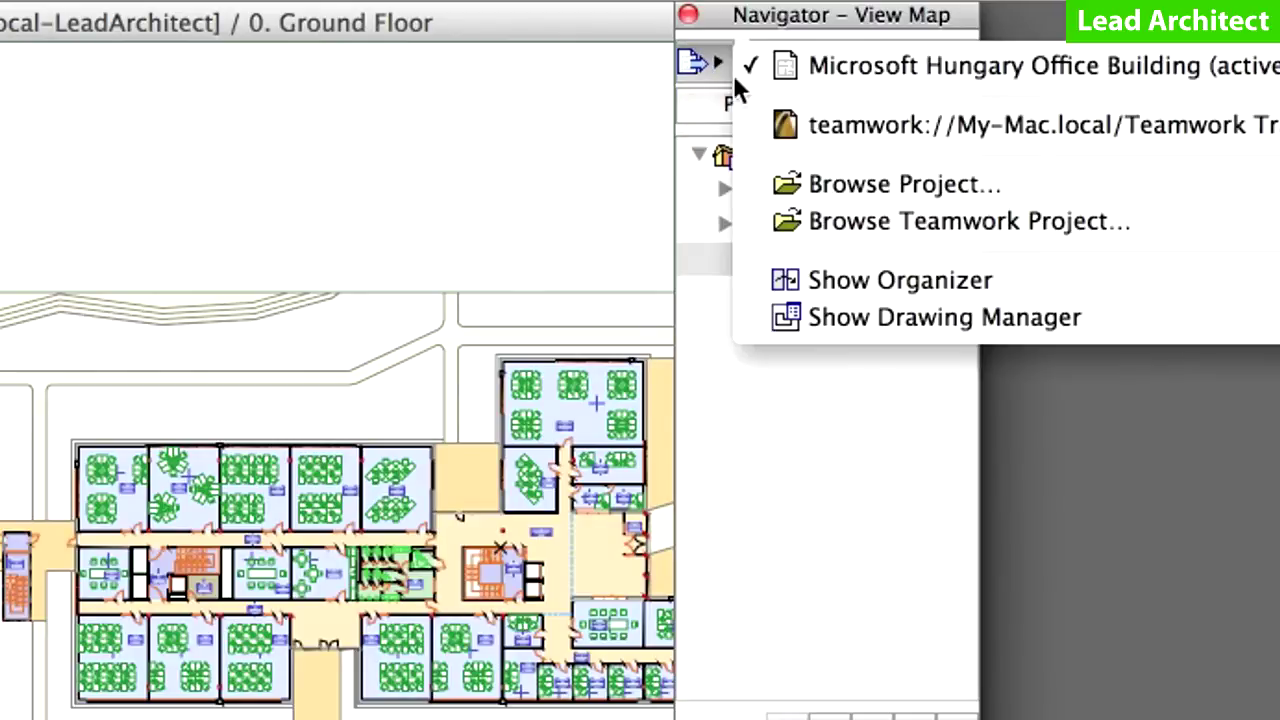
click(1088, 280)
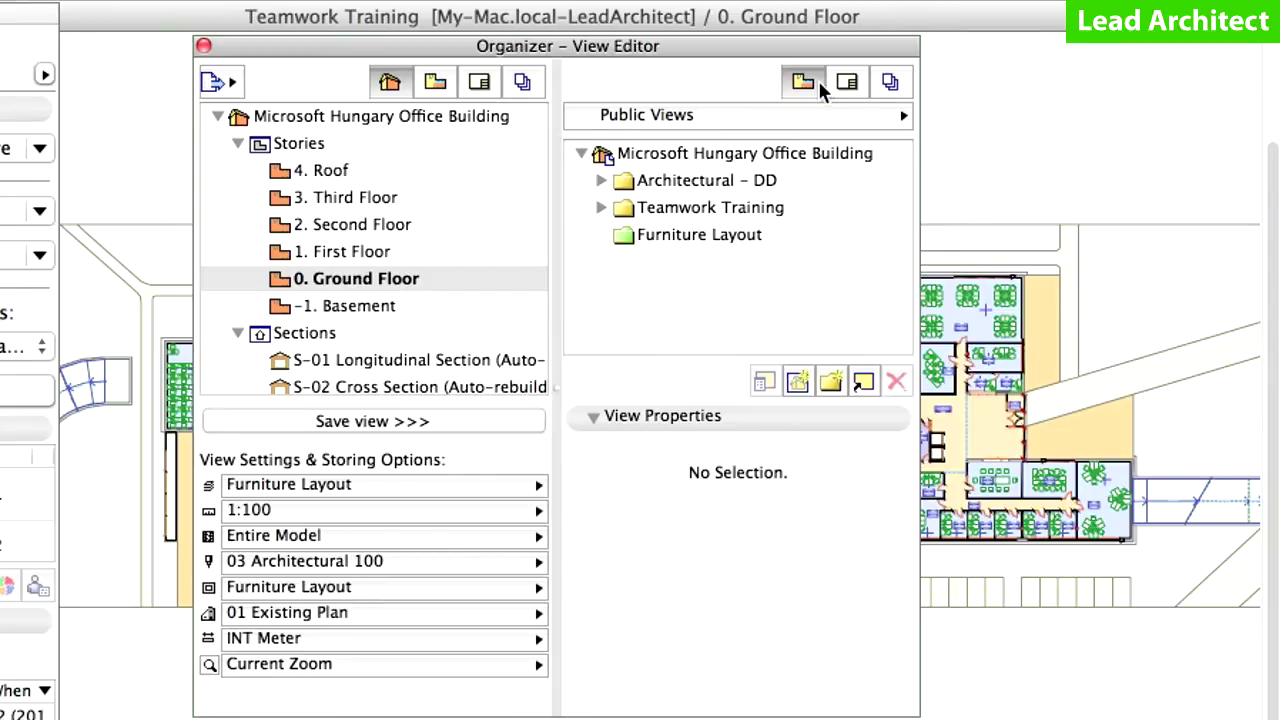
click(422, 280)
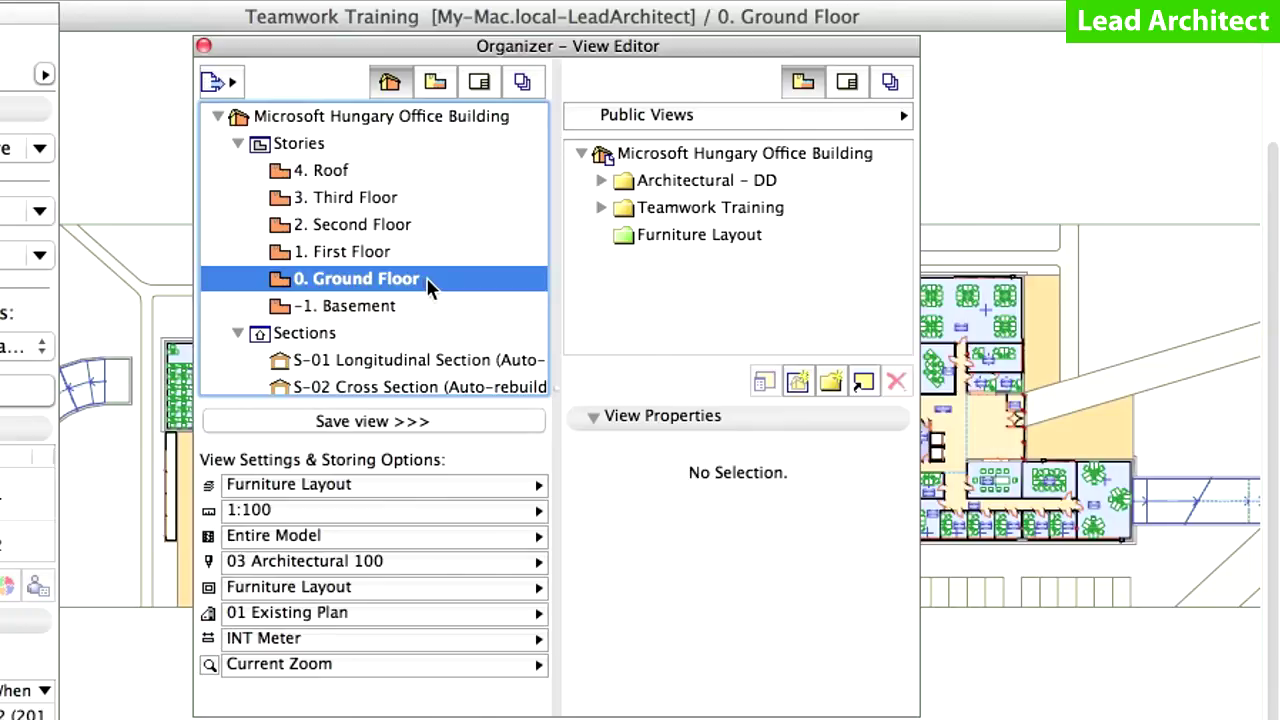
click(701, 238)
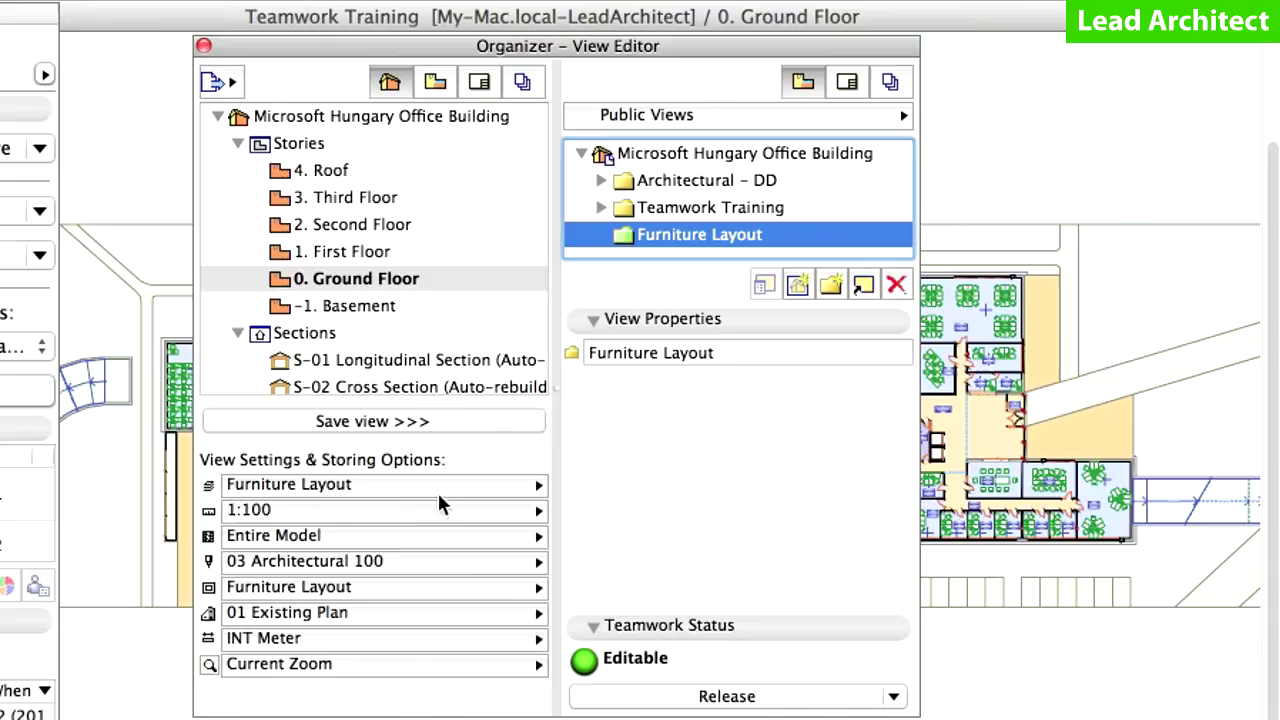
click(381, 485)
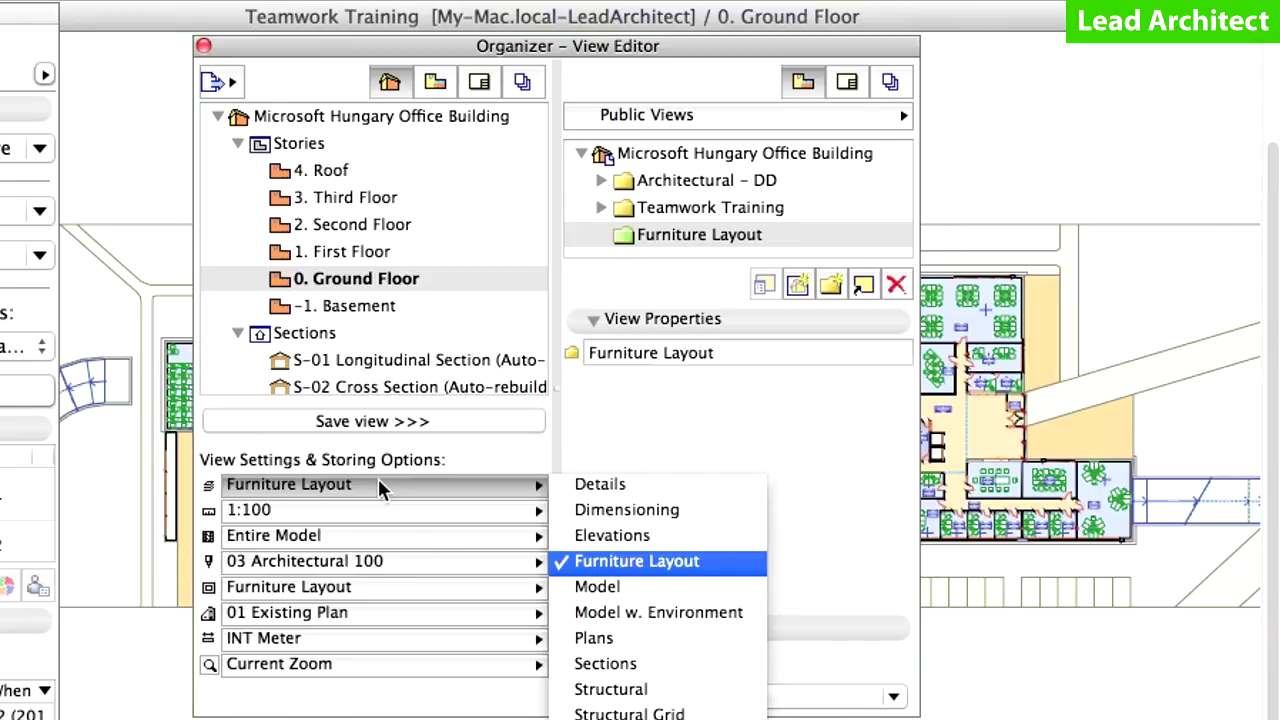
click(378, 485)
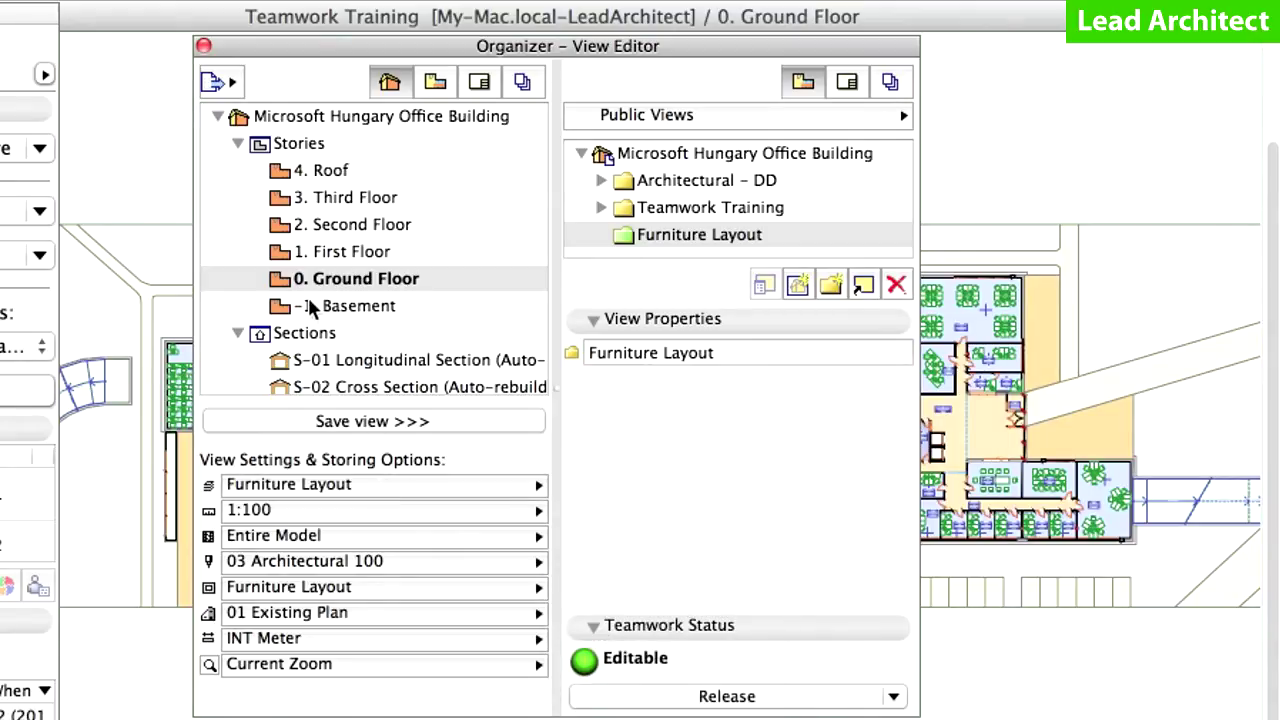
Save 0. Ground Floor as a view in Furniture Layout, check Public/My Views, and send changes.
mouse_move(313, 285)
mouse_down()
mouse_move(623, 266)
mouse_move(719, 236)
mouse_up()
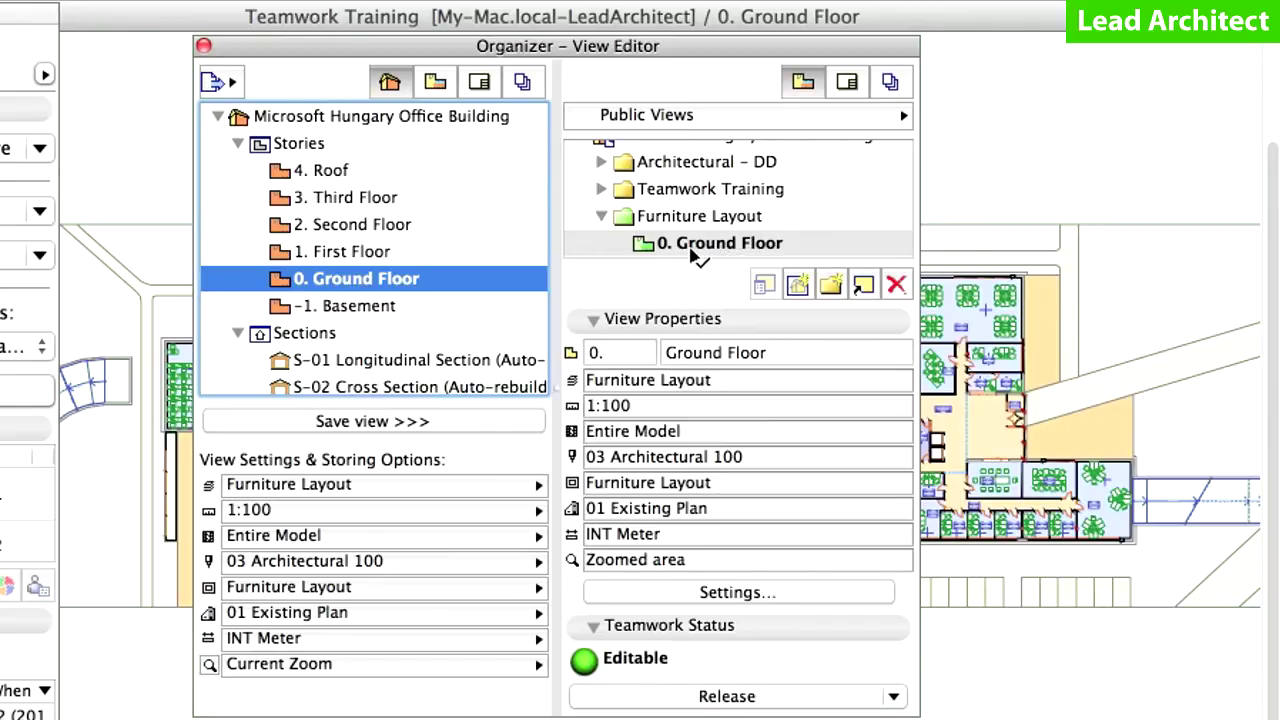
scroll(688, 235, down, 1)
scroll(688, 235, up, 1)
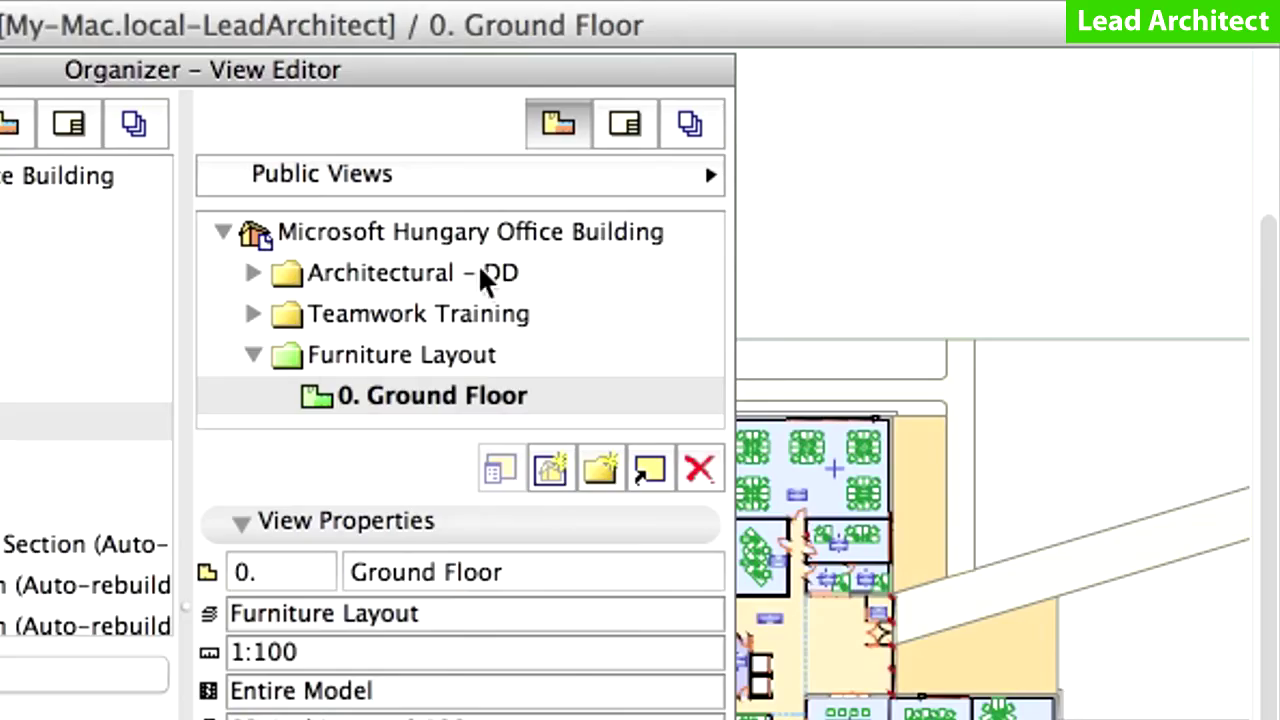
click(670, 177)
click(850, 208)
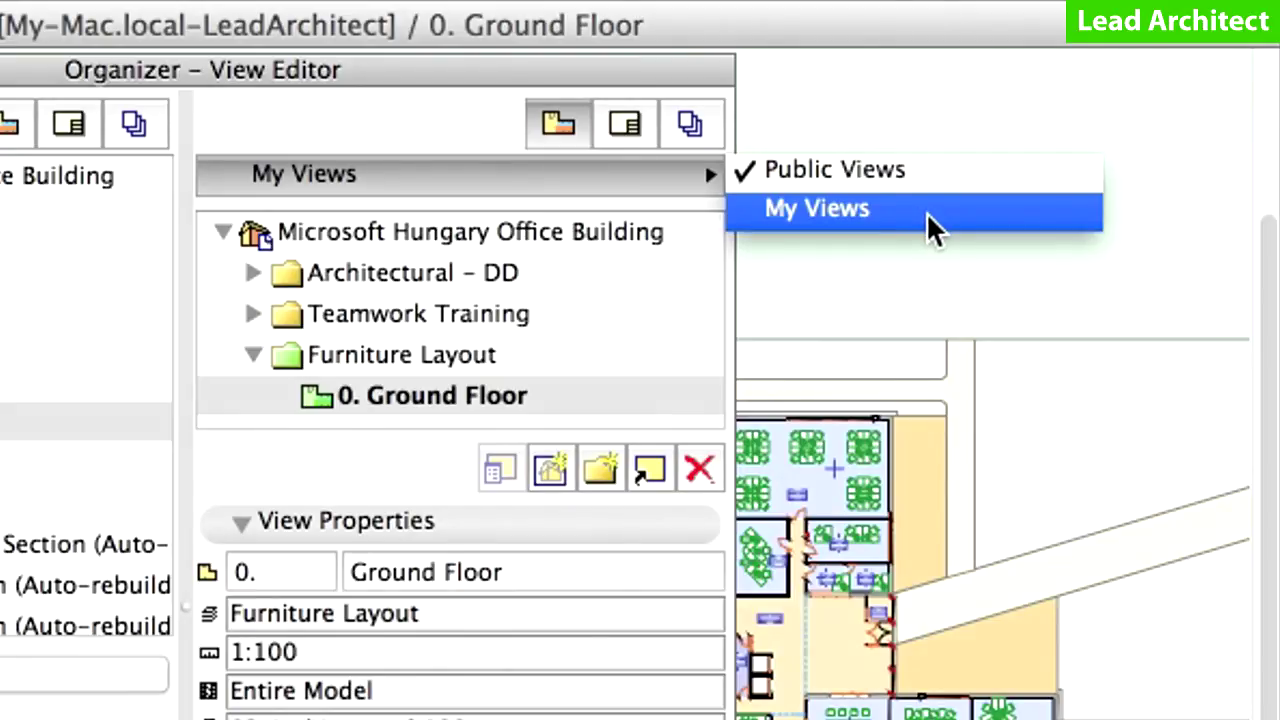
click(832, 178)
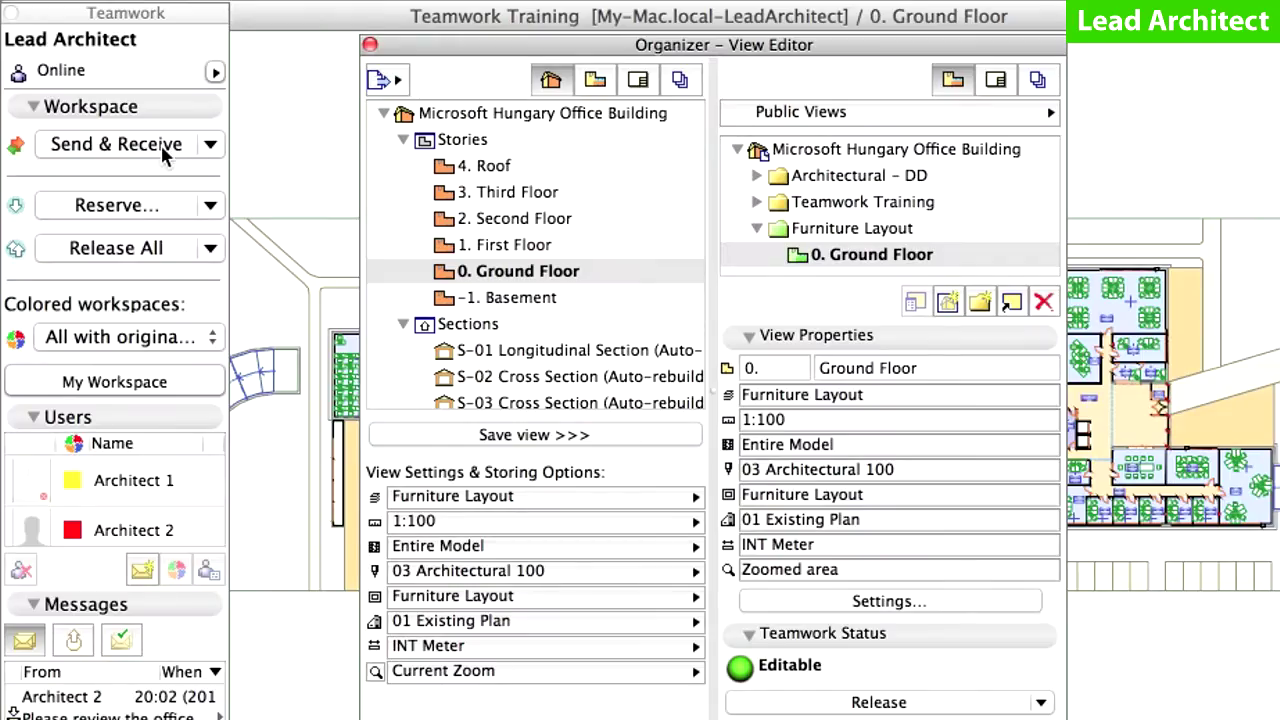
click(161, 145)
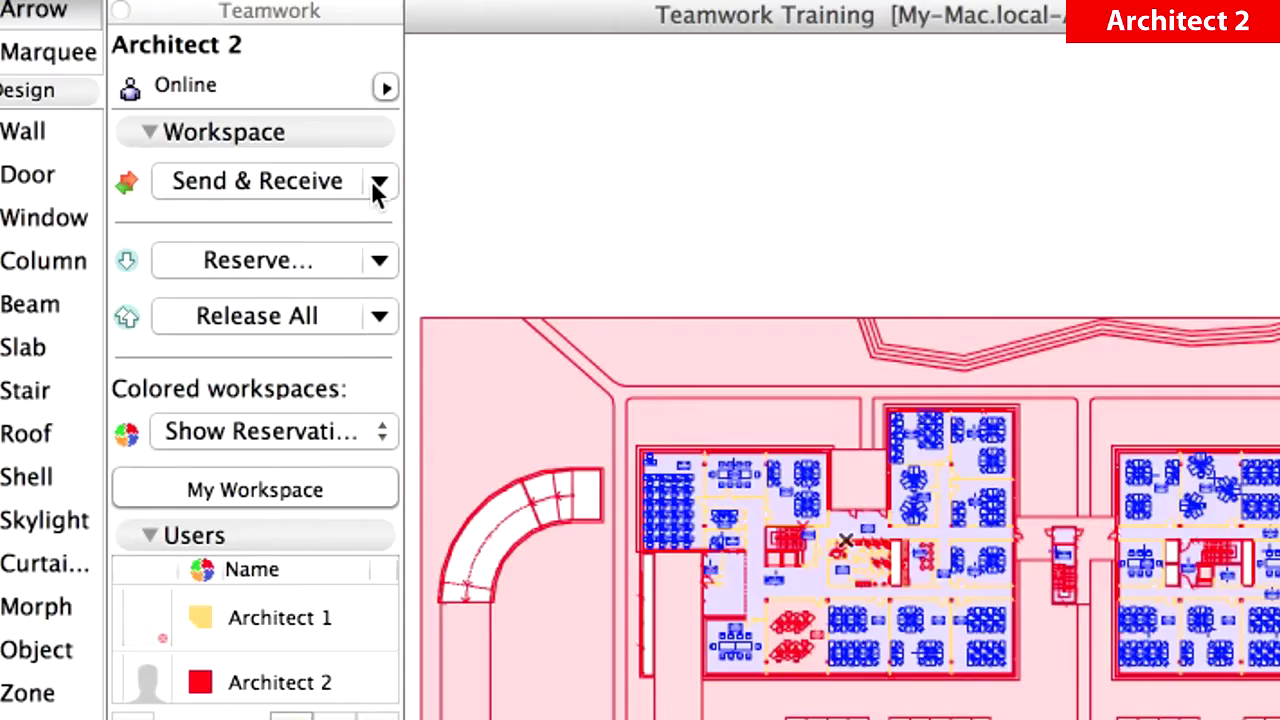
Receive the team's latest changes and select the Ground Floor view under Furniture Layout.
click(378, 186)
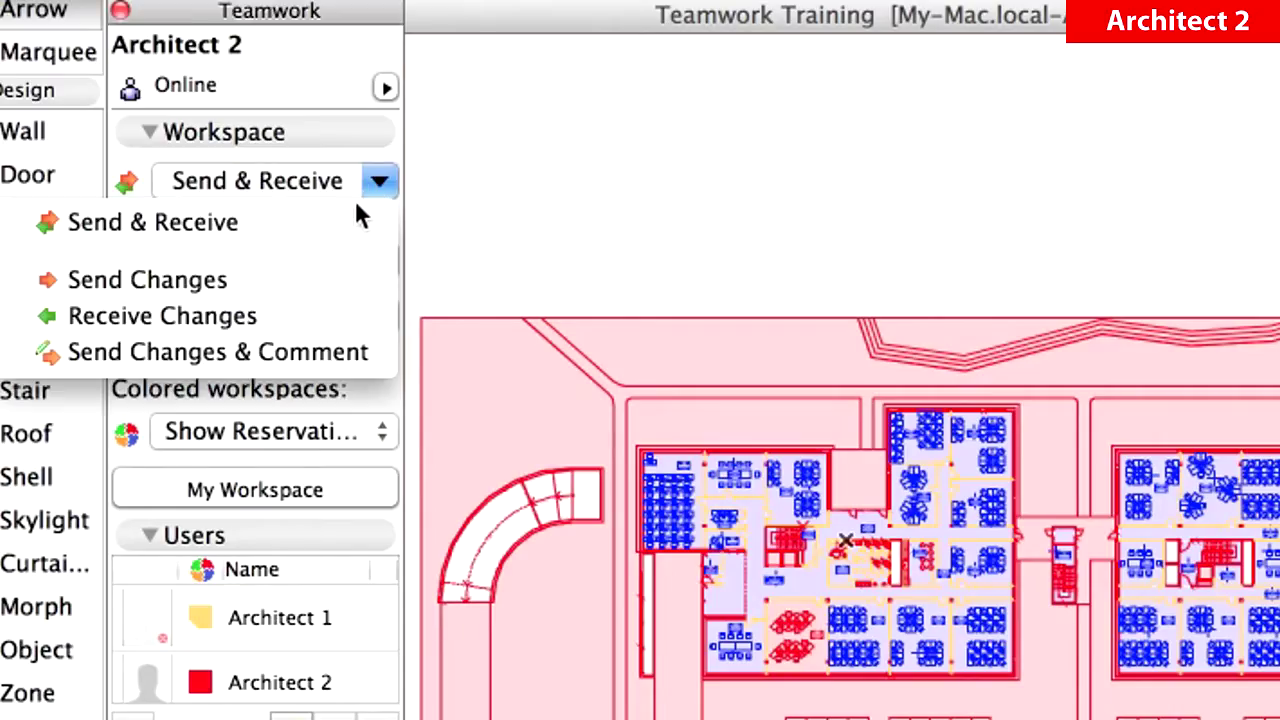
click(347, 315)
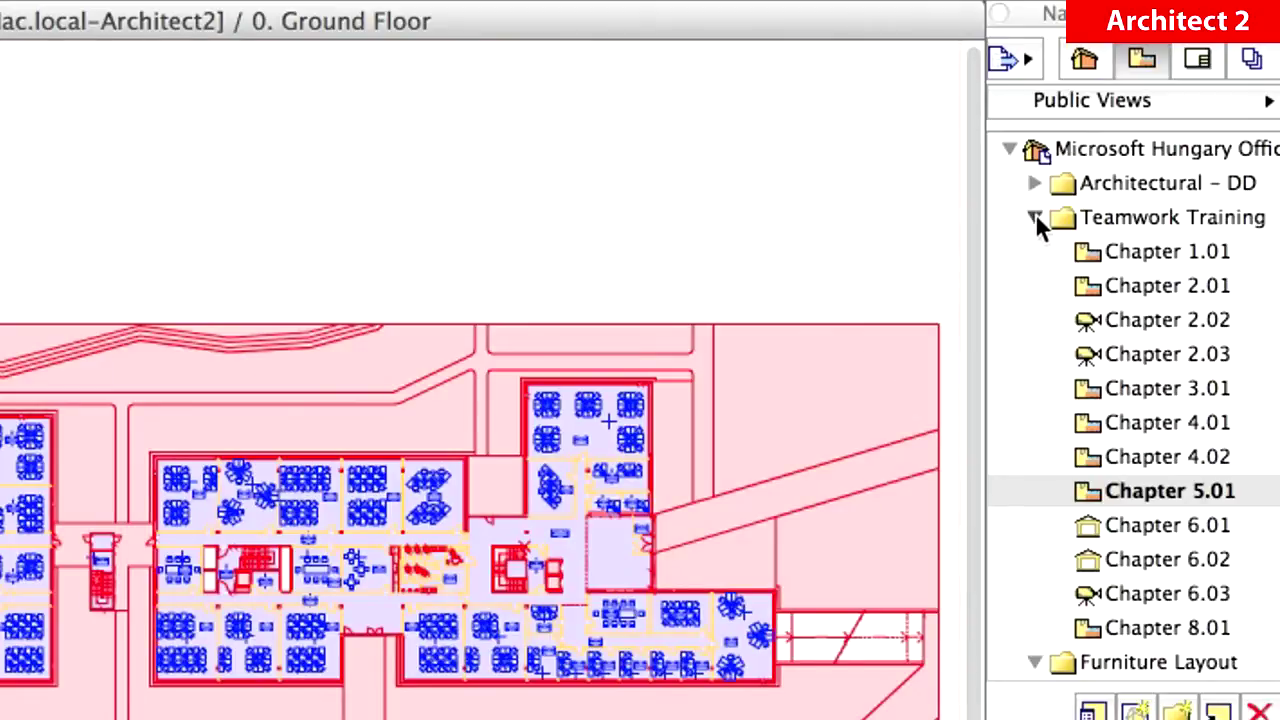
click(1035, 215)
click(1108, 281)
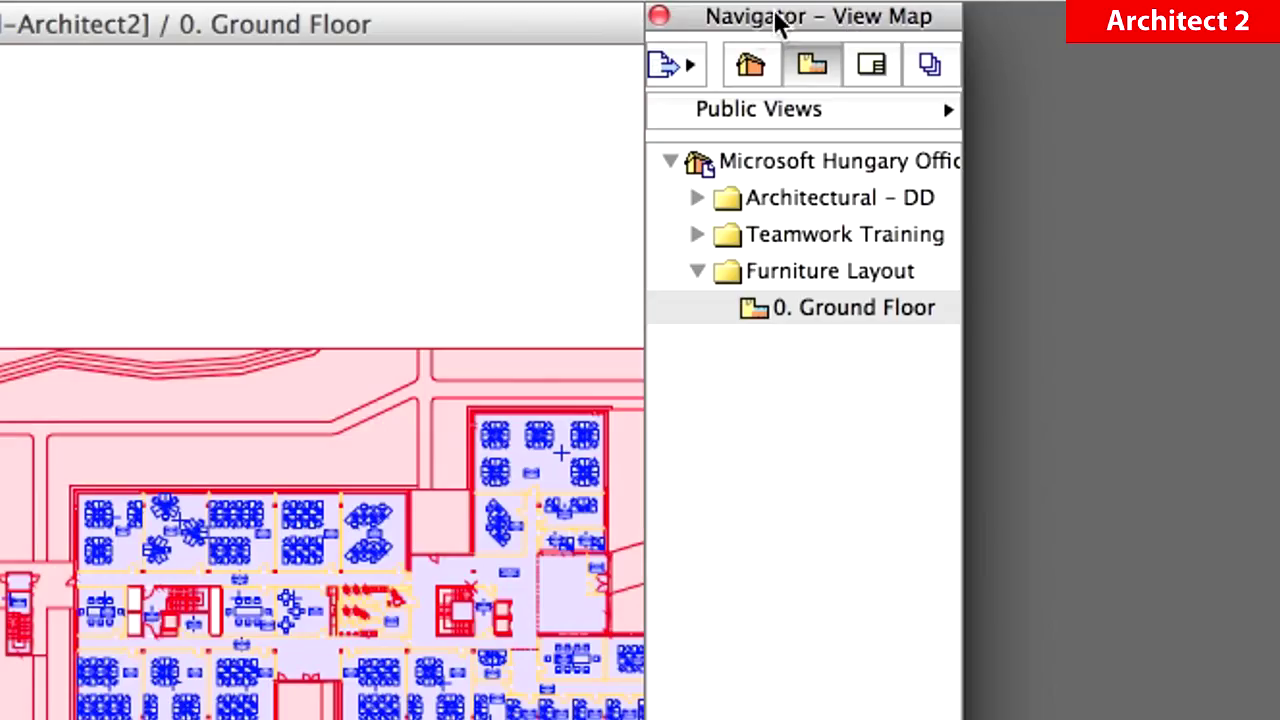
Open the Organizer with View Map in the left pane and Layout Book in the right.
click(691, 65)
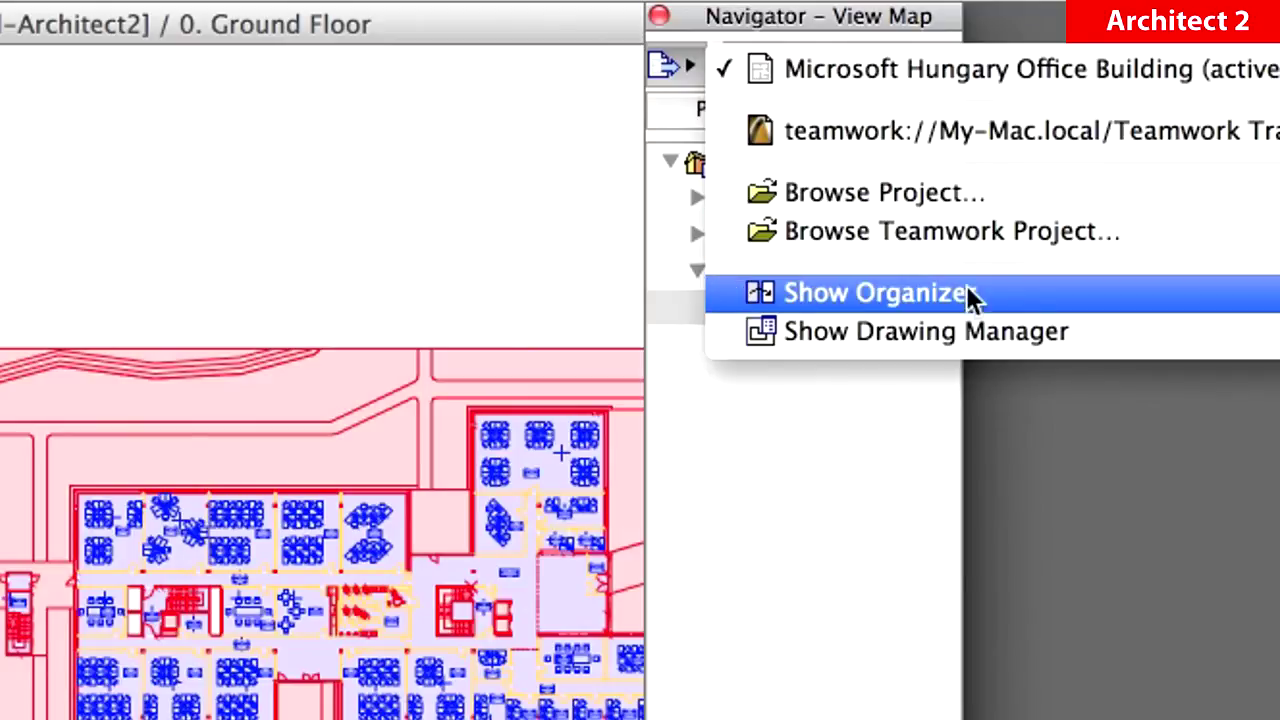
click(1049, 291)
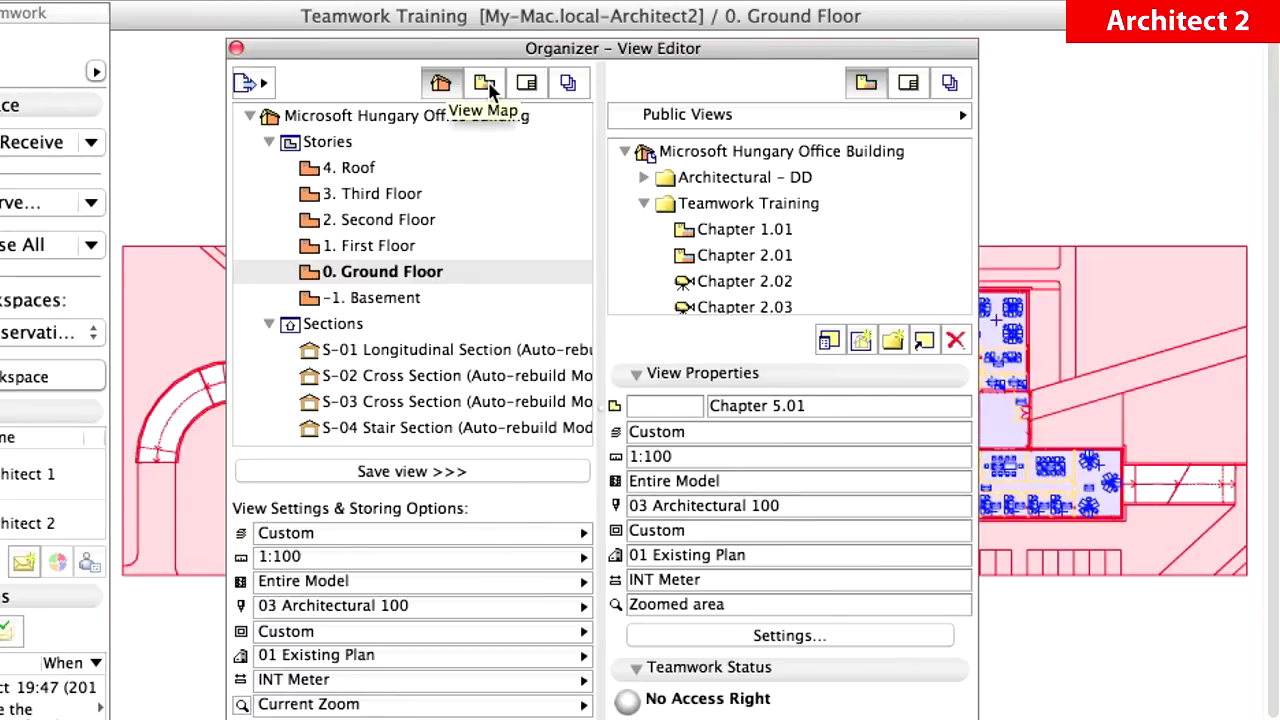
click(485, 84)
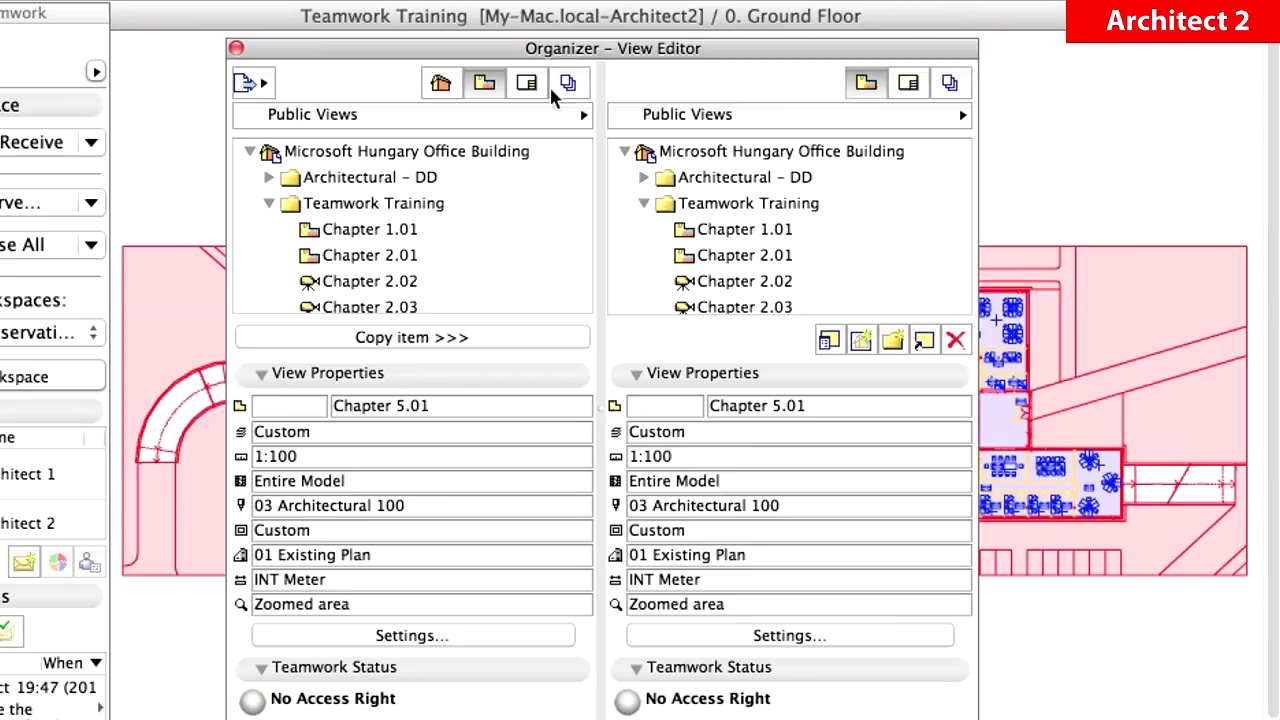
click(909, 85)
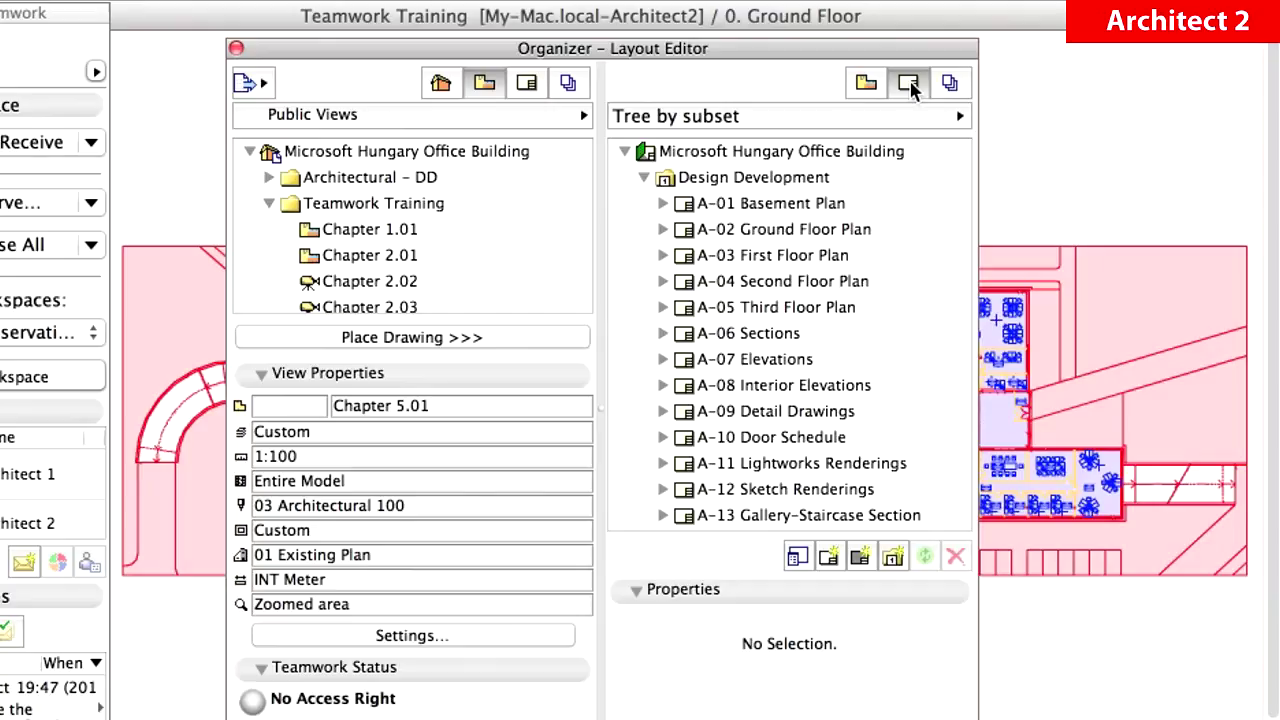
Select the Design Development subset and start a new layout in it.
click(816, 179)
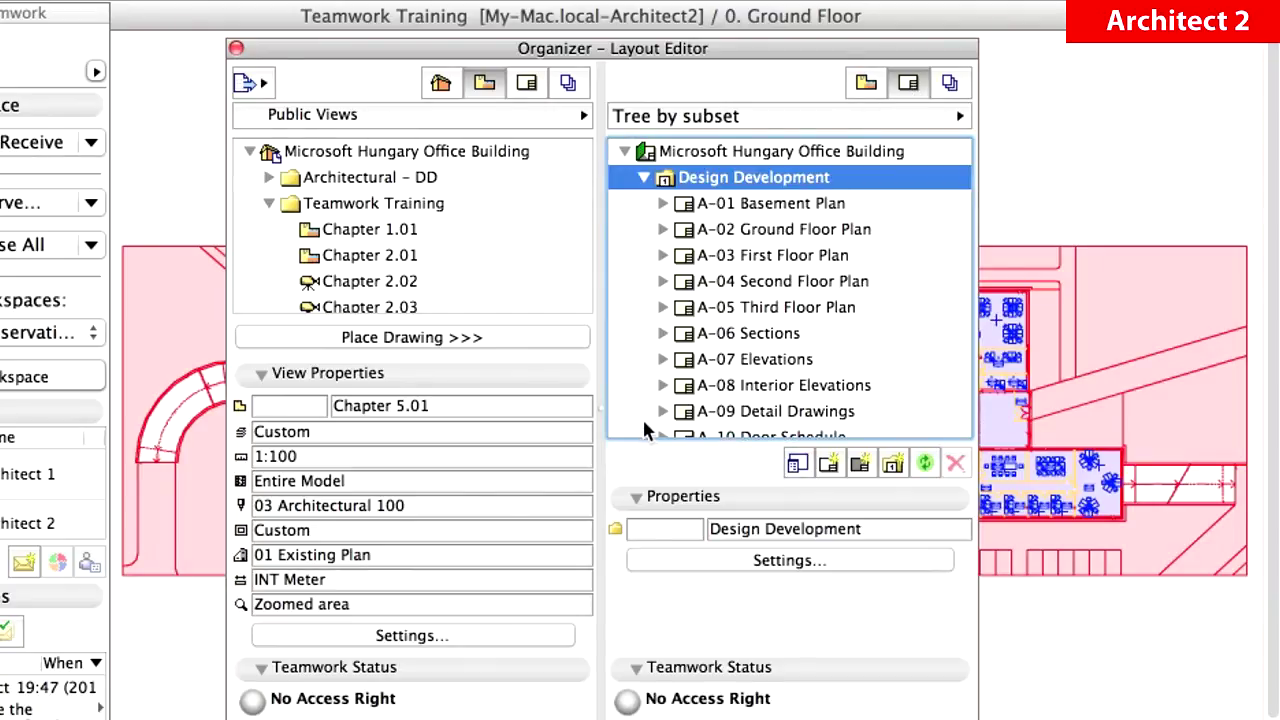
click(636, 498)
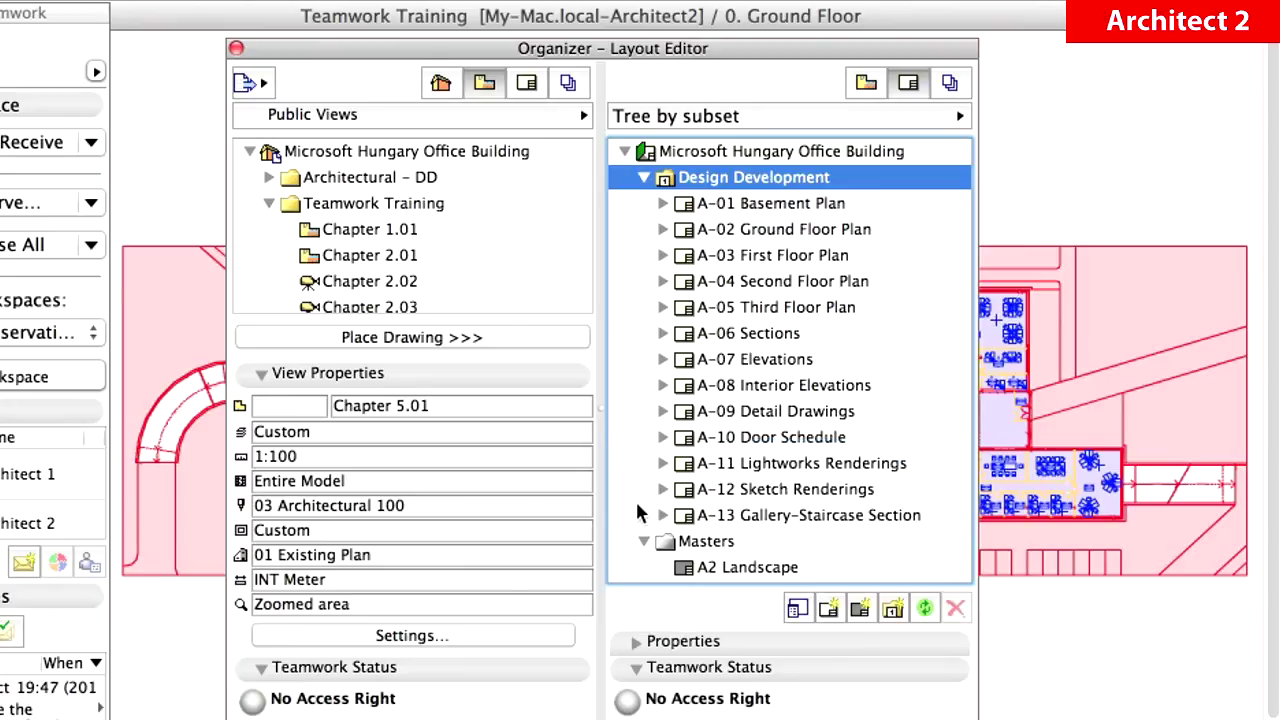
click(840, 616)
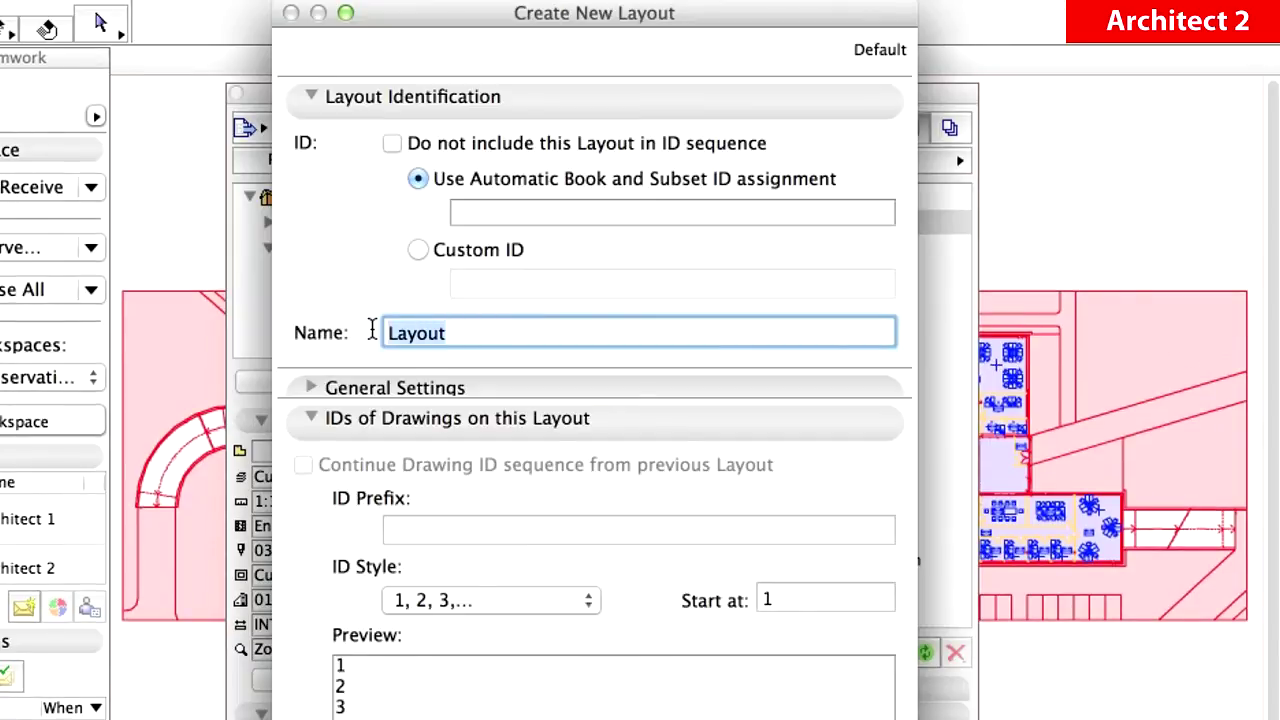
Name the new layout 'Ground Floor Furniture Layout'.
key(Left)
text(Groun)
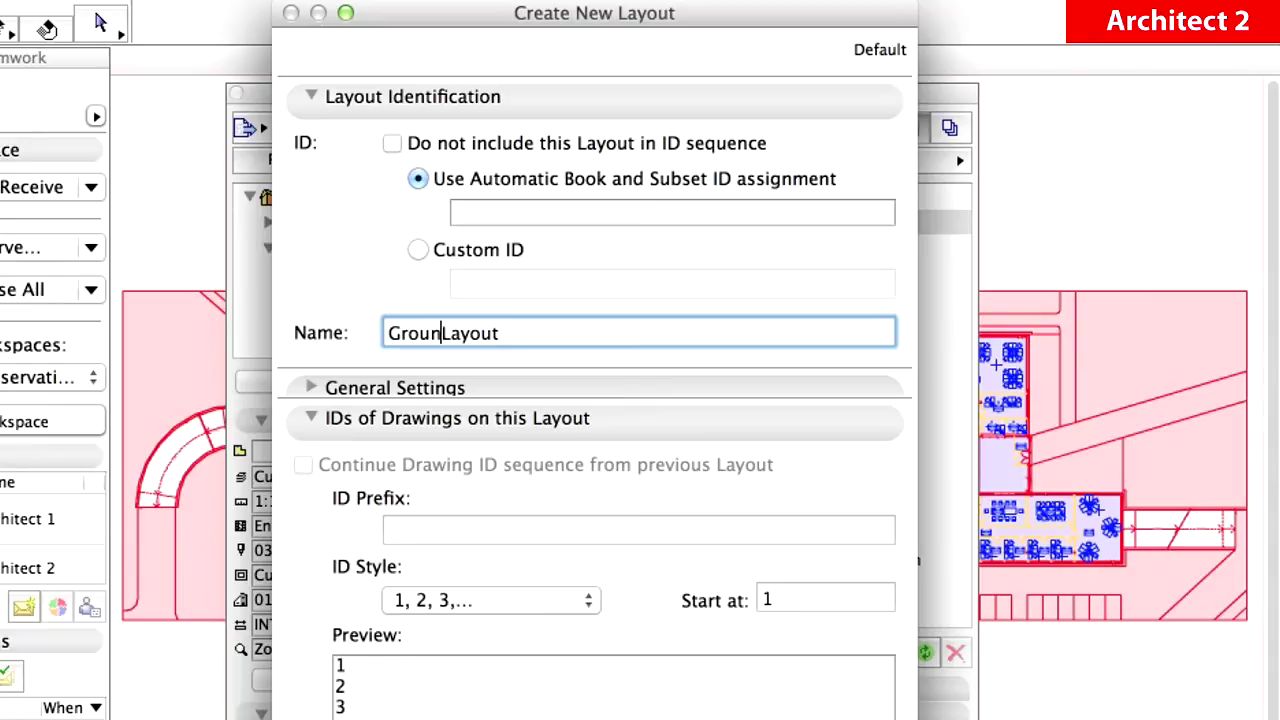
text(d Floor )
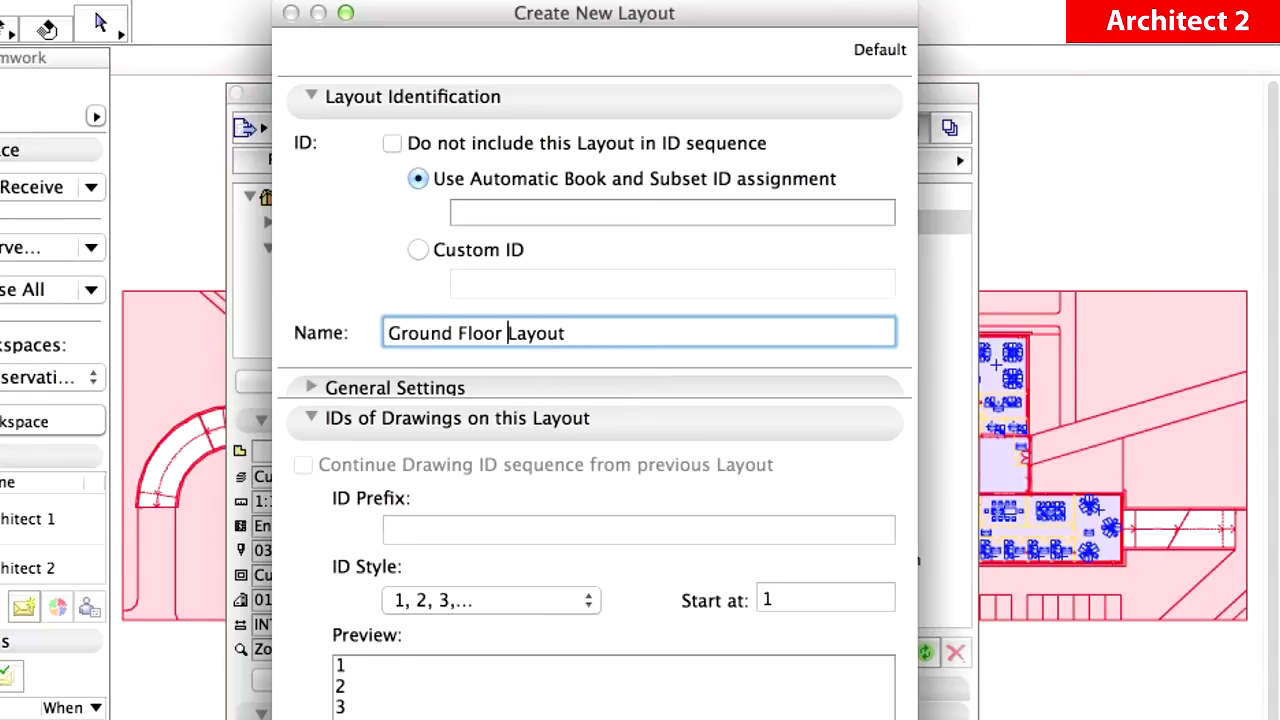
text(Furnit)
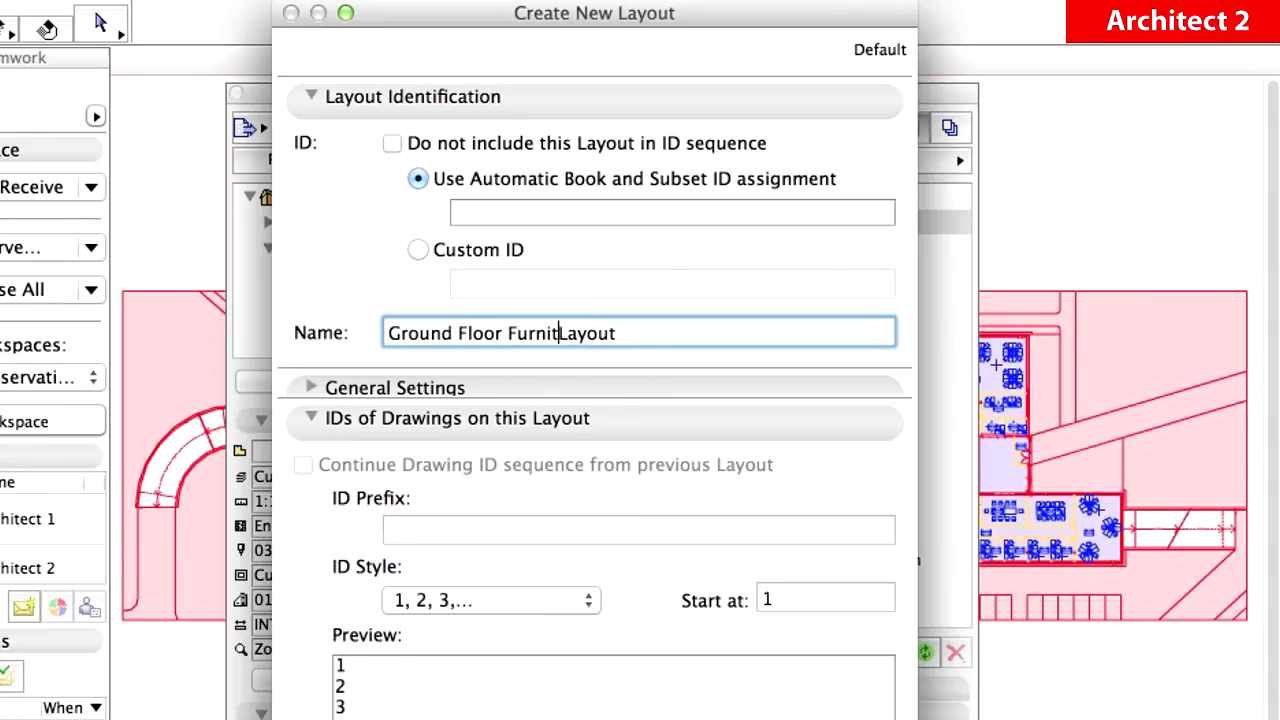
text(ure)
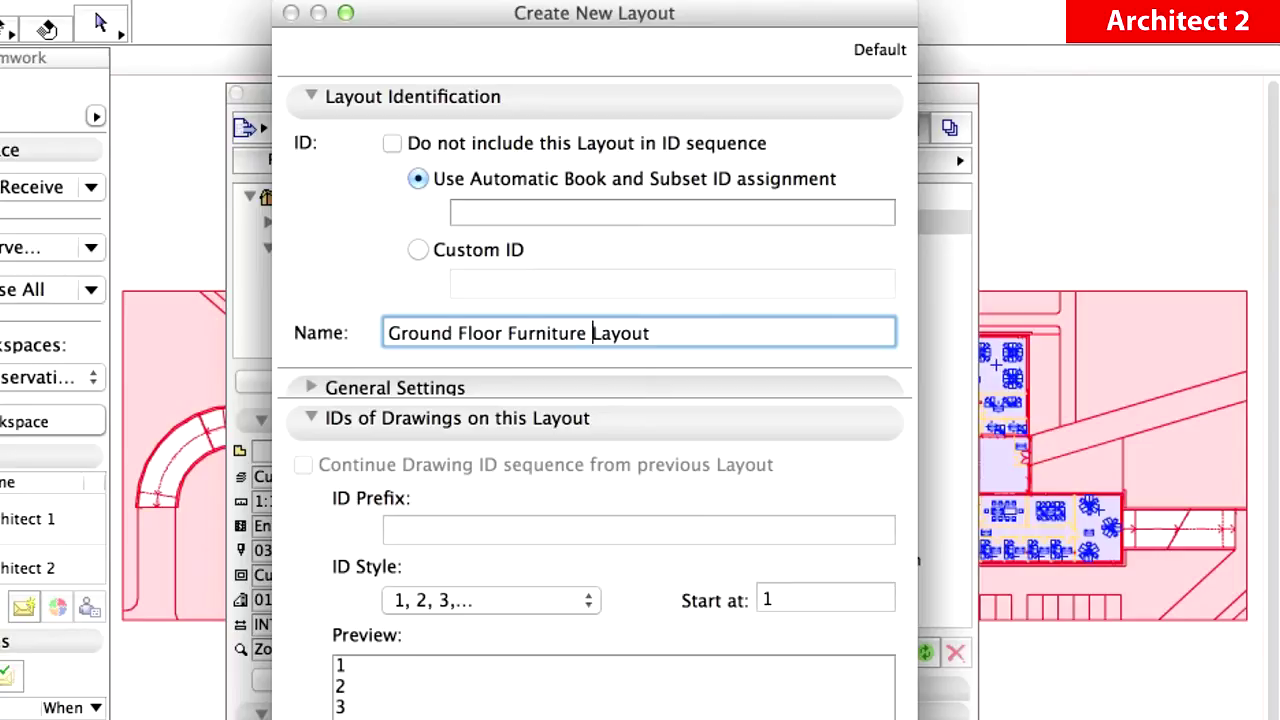
click(413, 108)
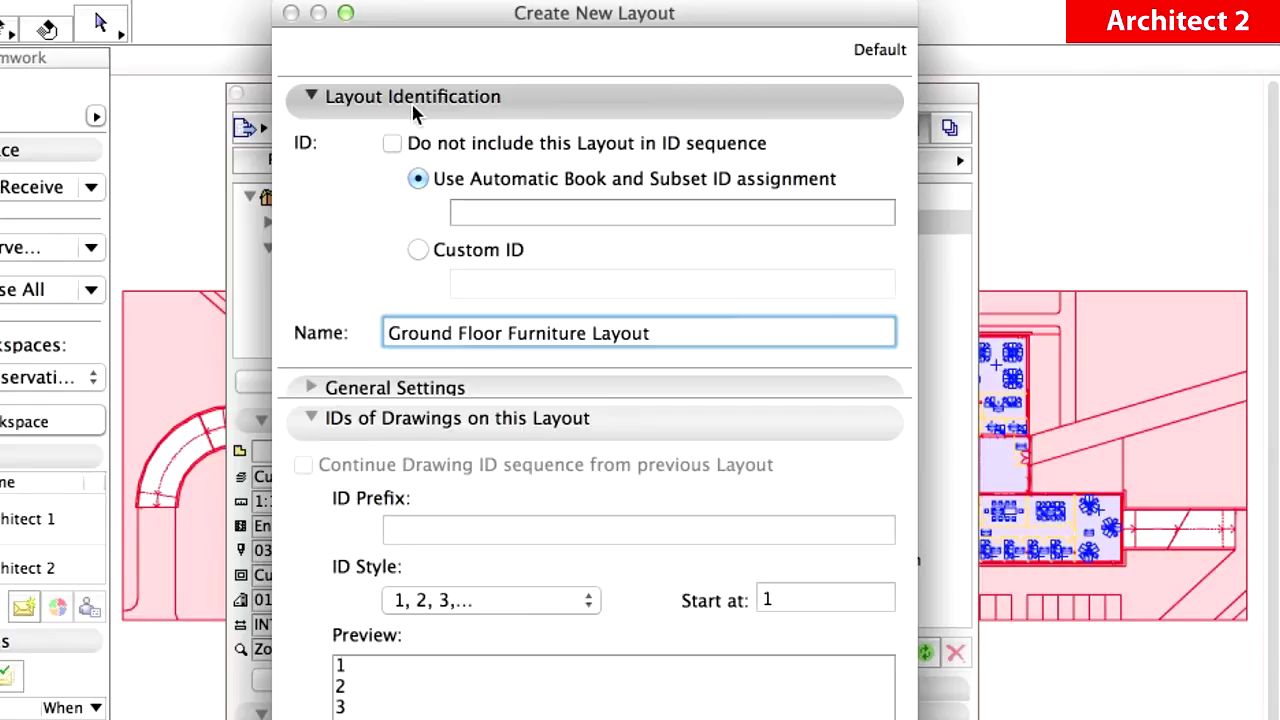
click(410, 128)
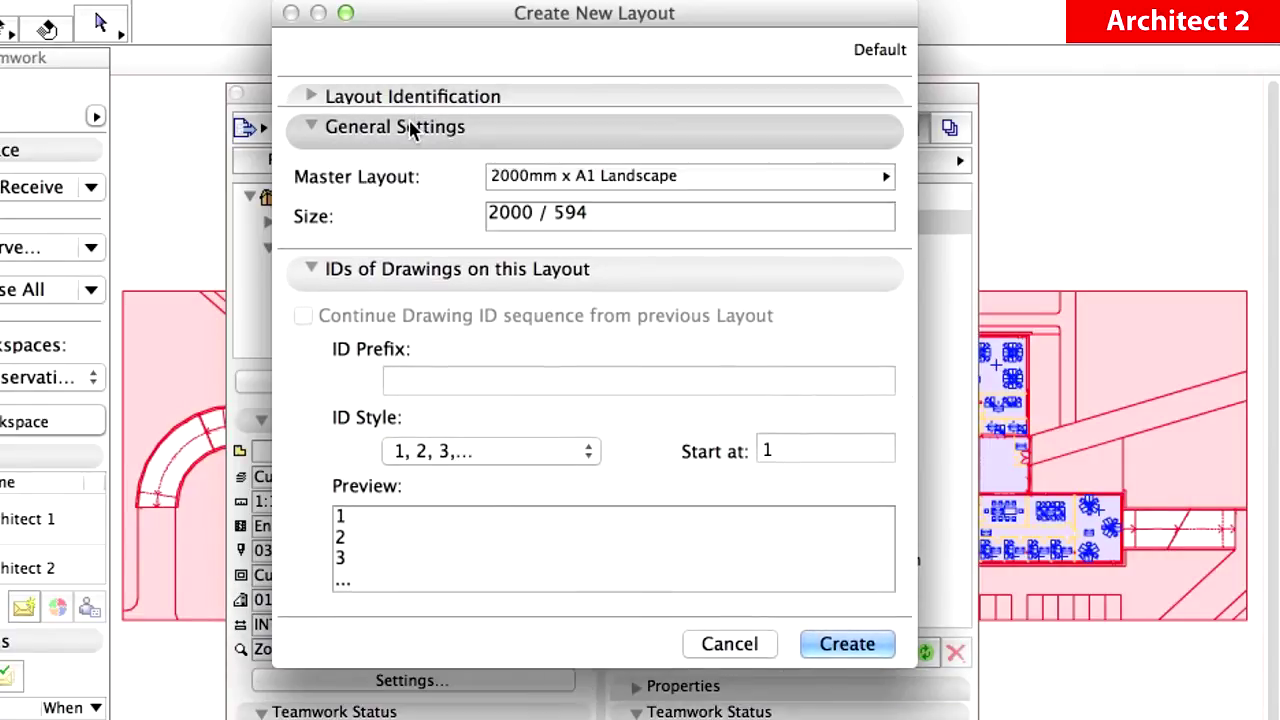
Keep the 2000mm x A1 Landscape master, create layout A-14 and select it.
click(697, 172)
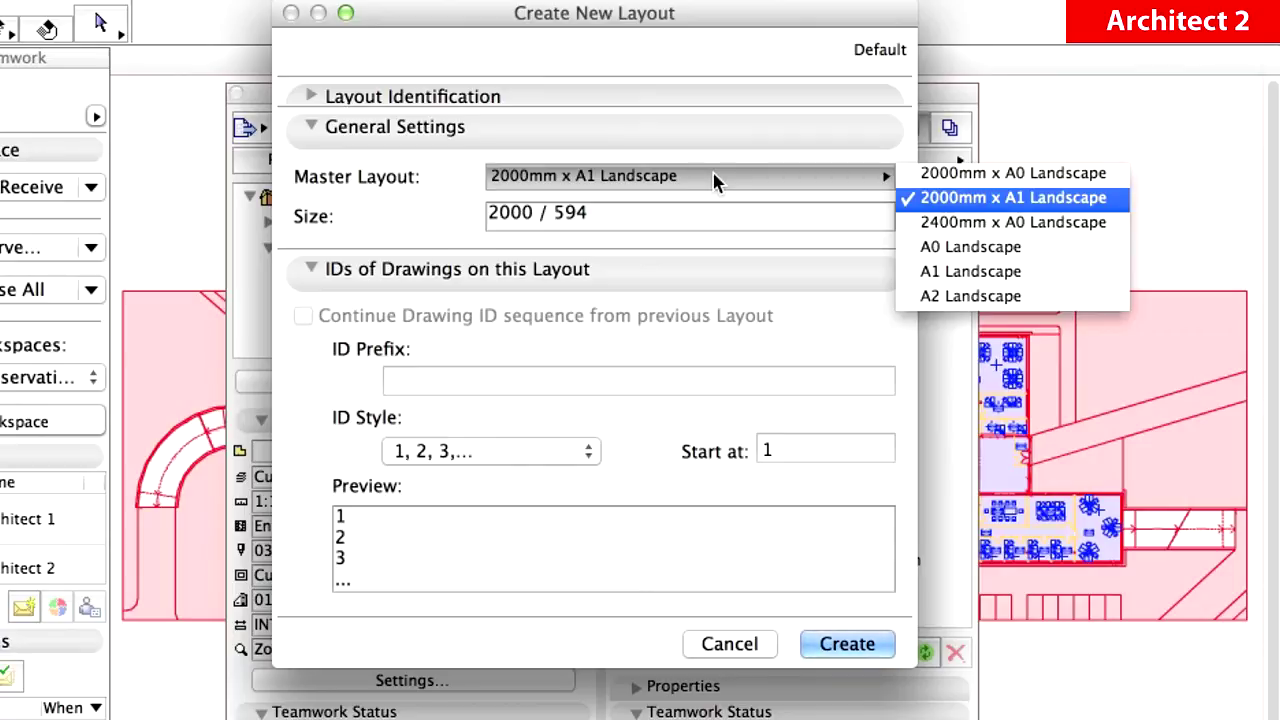
click(714, 180)
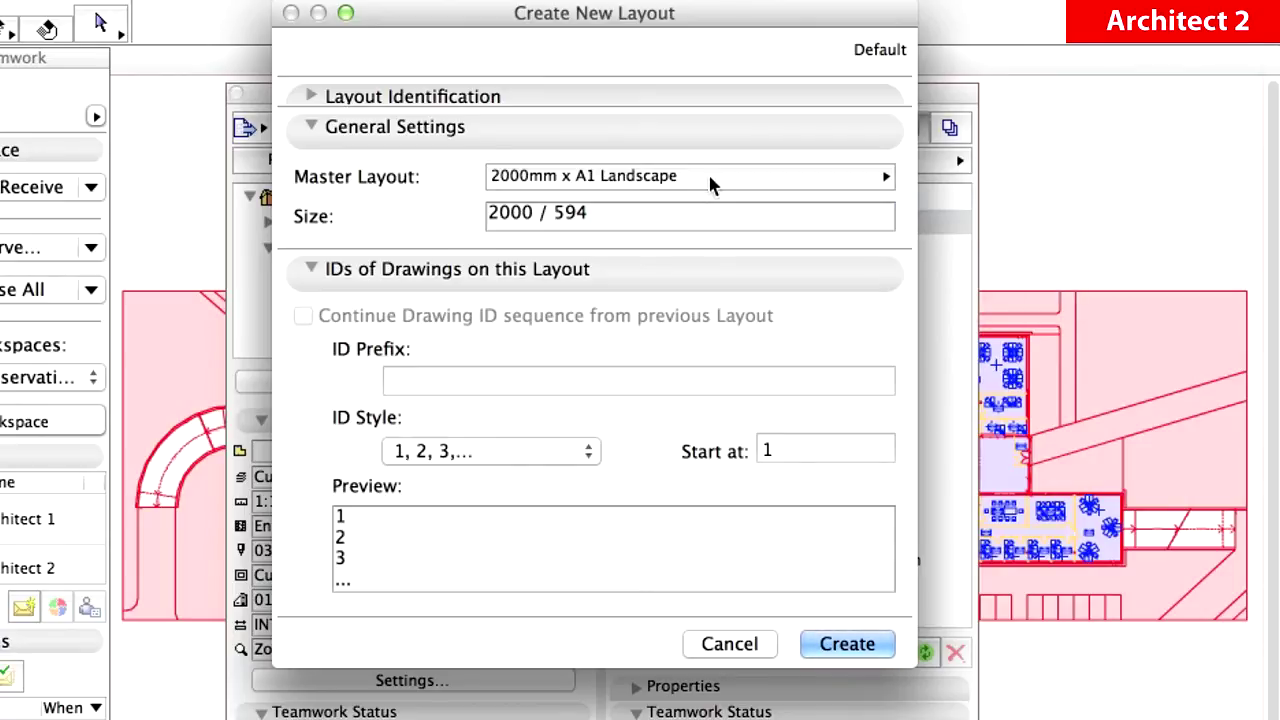
click(678, 275)
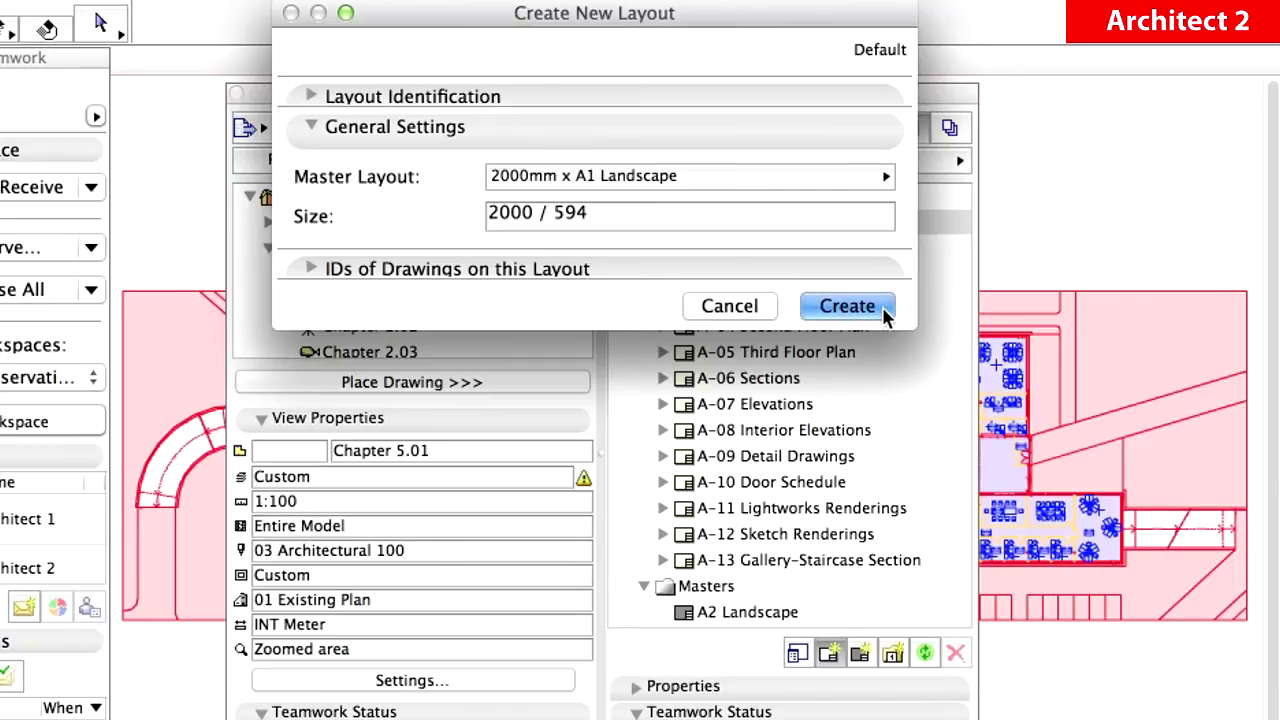
click(884, 312)
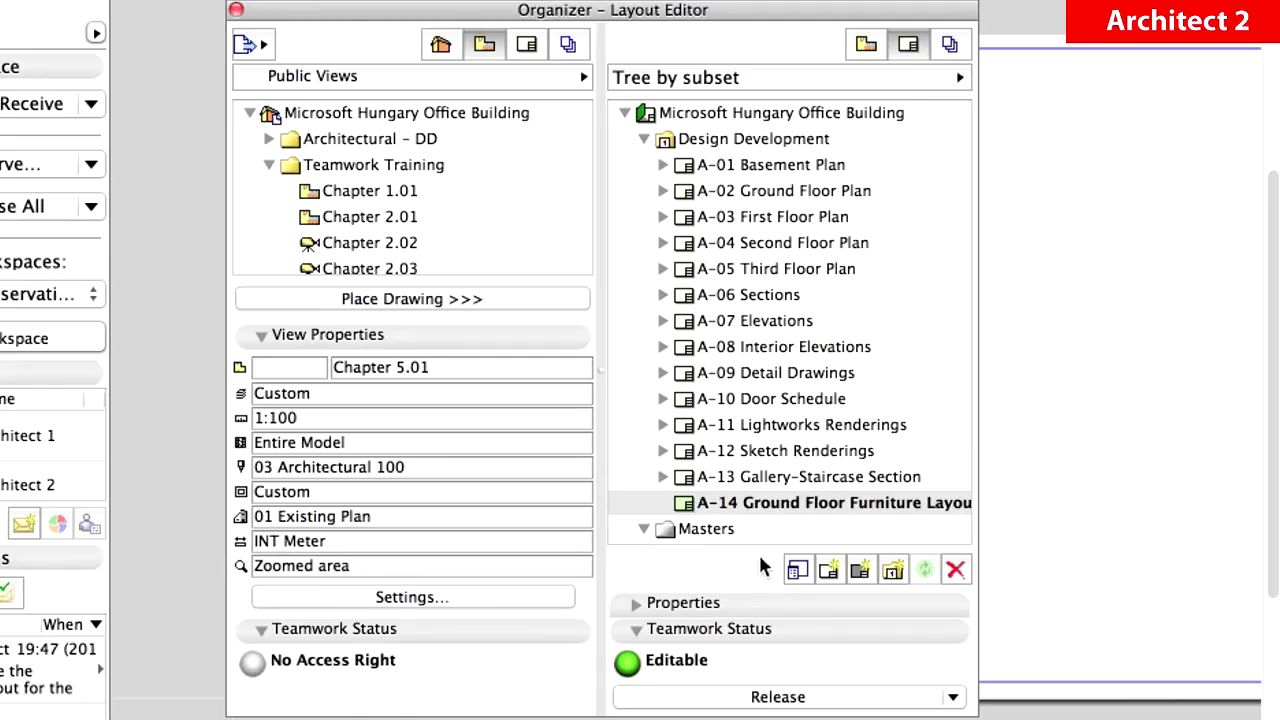
click(853, 507)
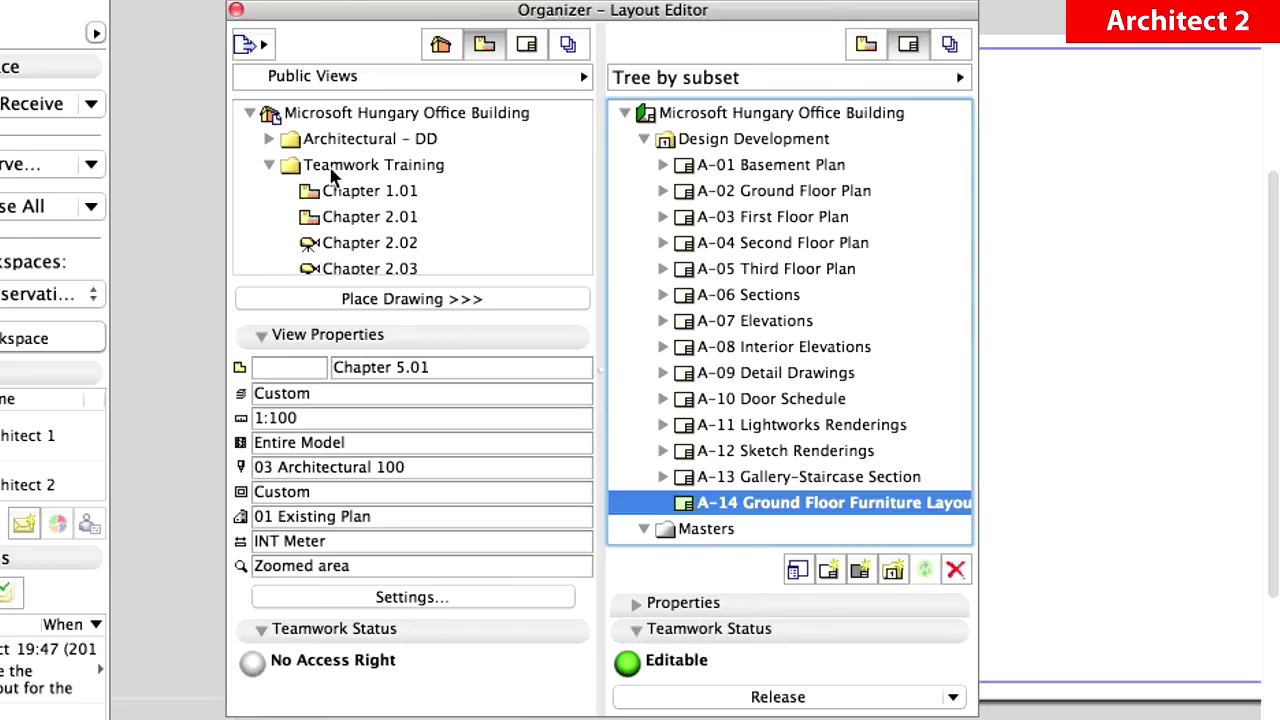
Drag the 0. Ground Floor furniture view onto layout A-14 to place it.
click(269, 164)
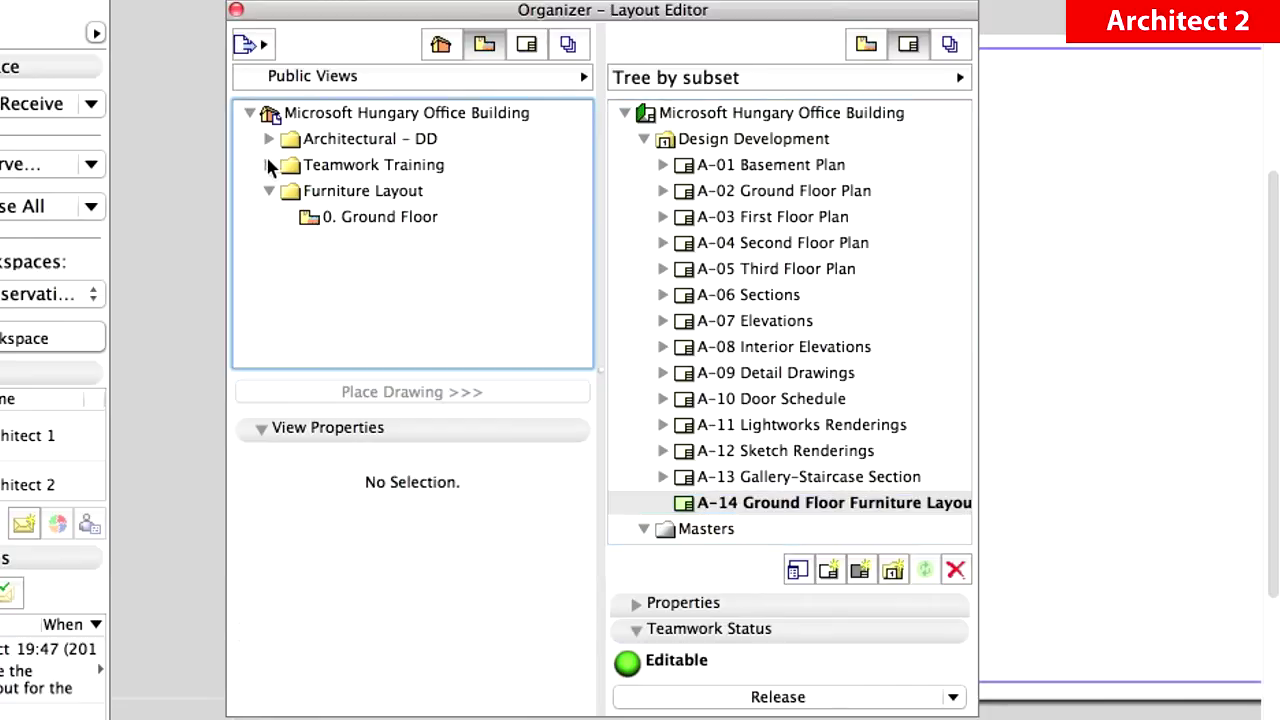
click(364, 224)
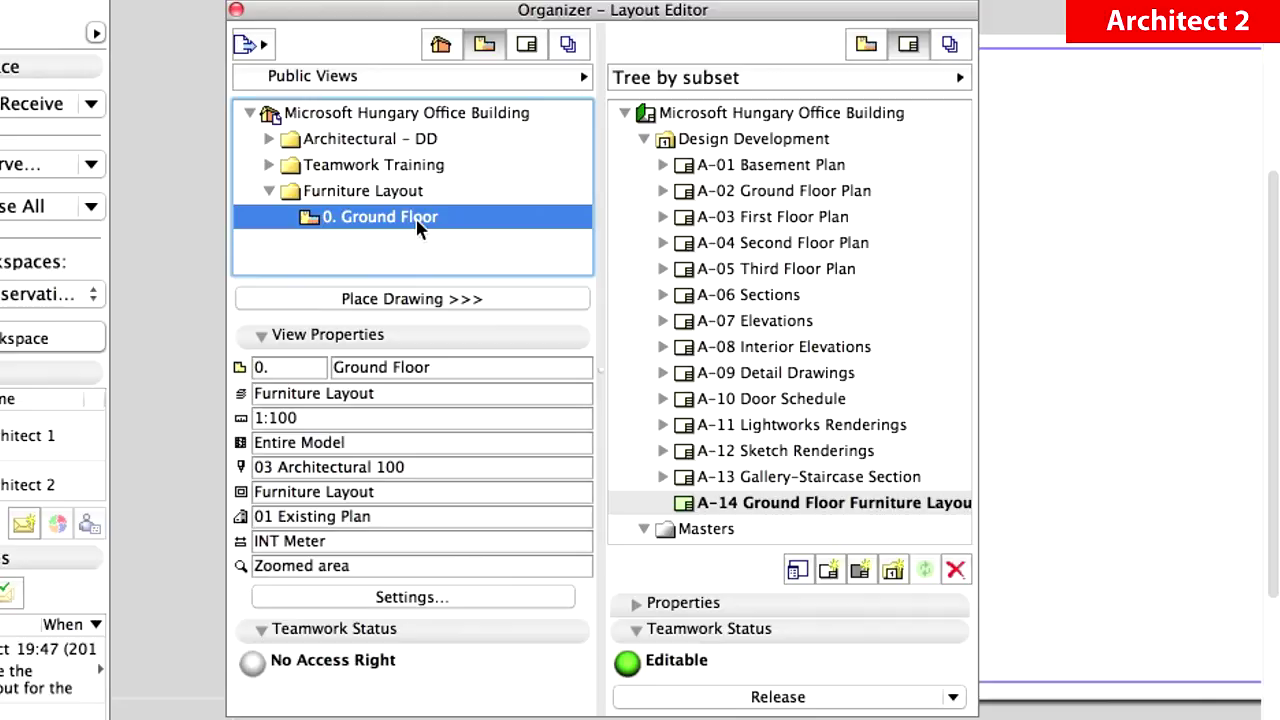
mouse_move(418, 228)
mouse_down()
mouse_move(796, 498)
mouse_move(855, 504)
mouse_up()
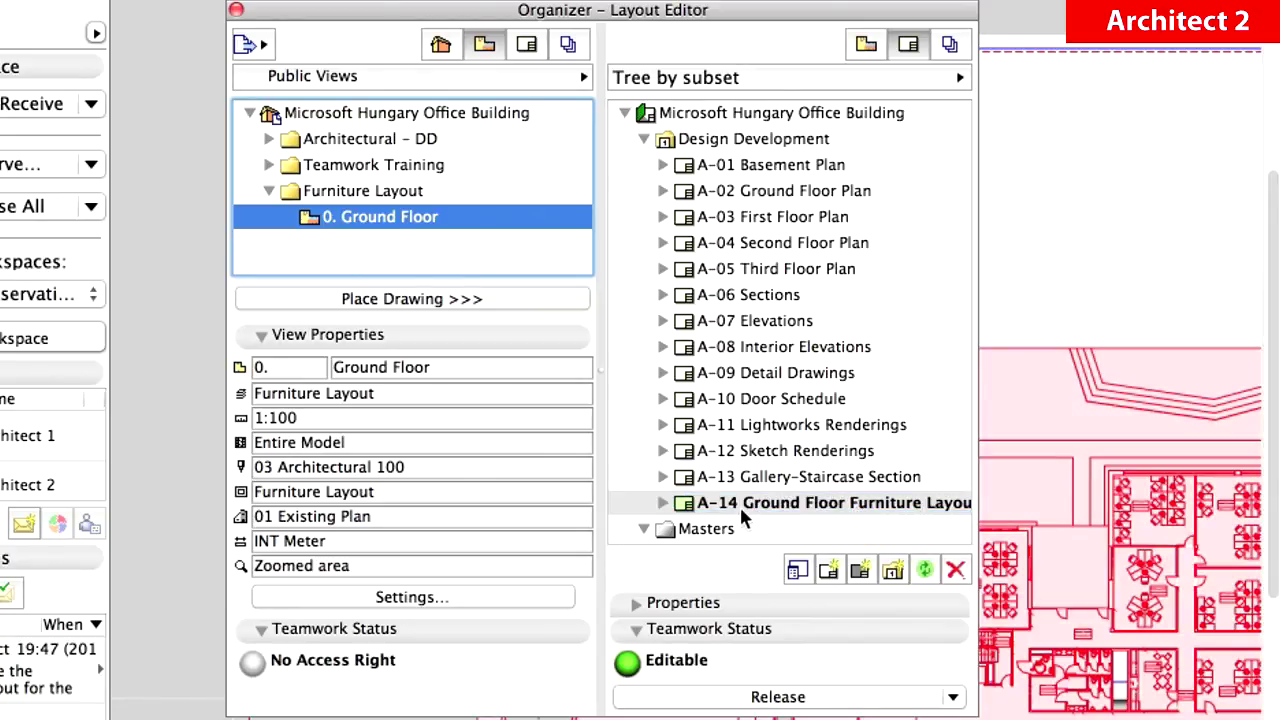
Check the placed 0. Ground Floor drawing under A-14 and select the A-14 layout.
click(663, 503)
scroll(711, 505, down, 1)
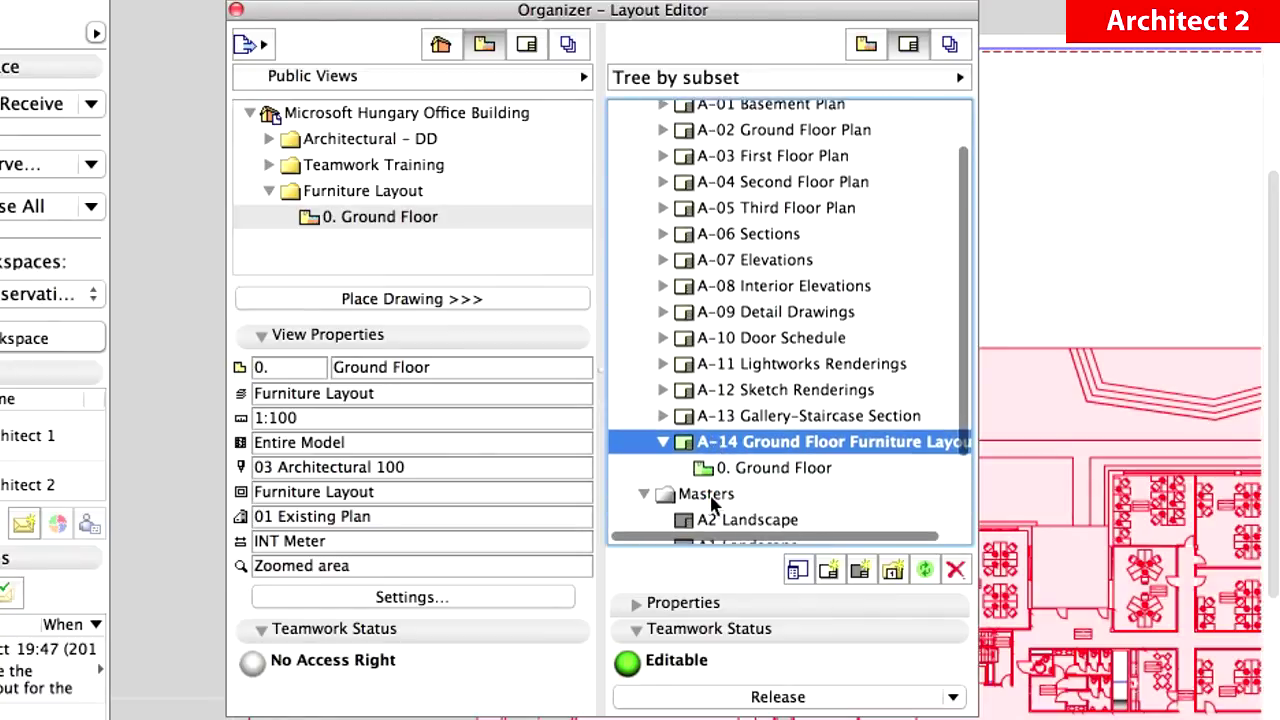
scroll(711, 505, down, 3)
click(644, 412)
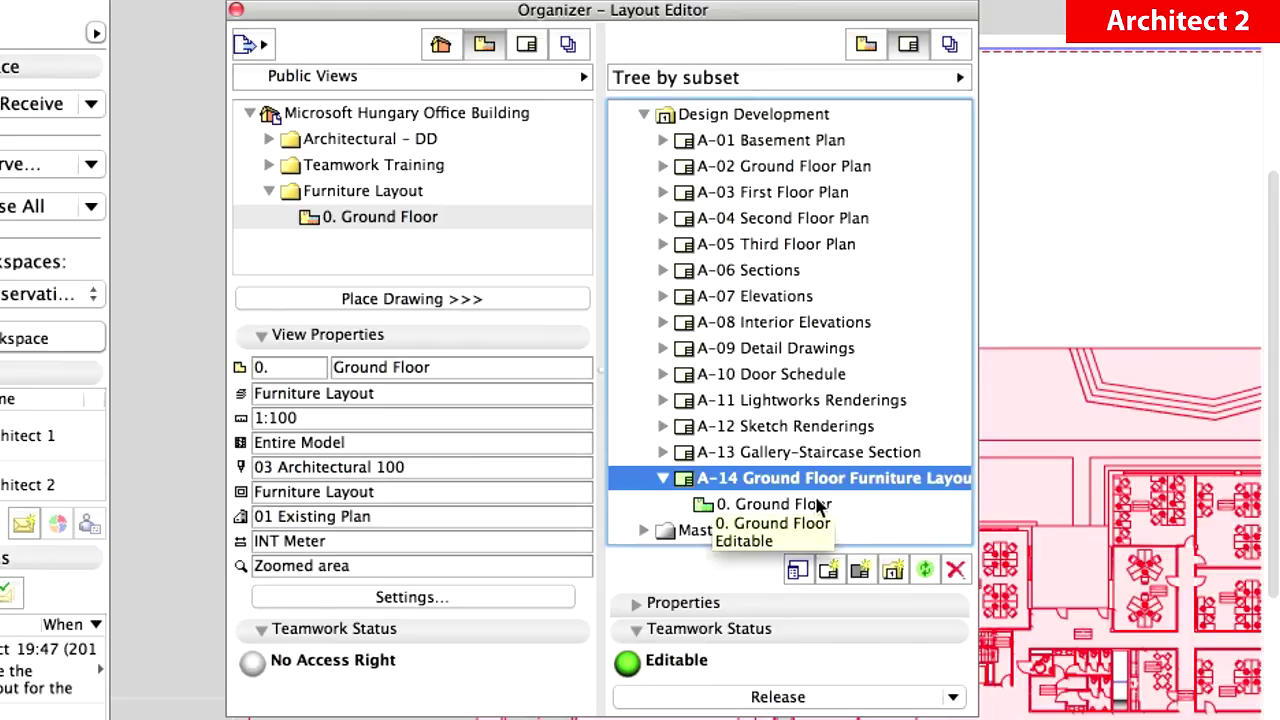
click(785, 506)
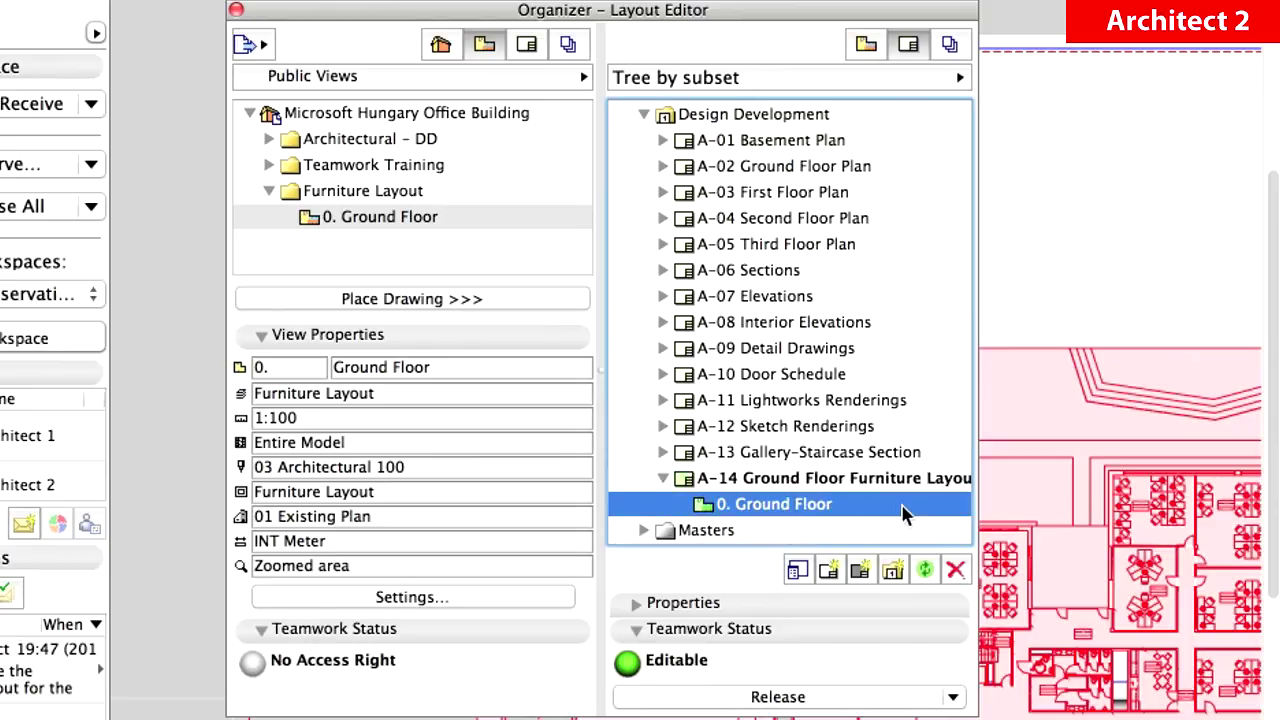
click(850, 480)
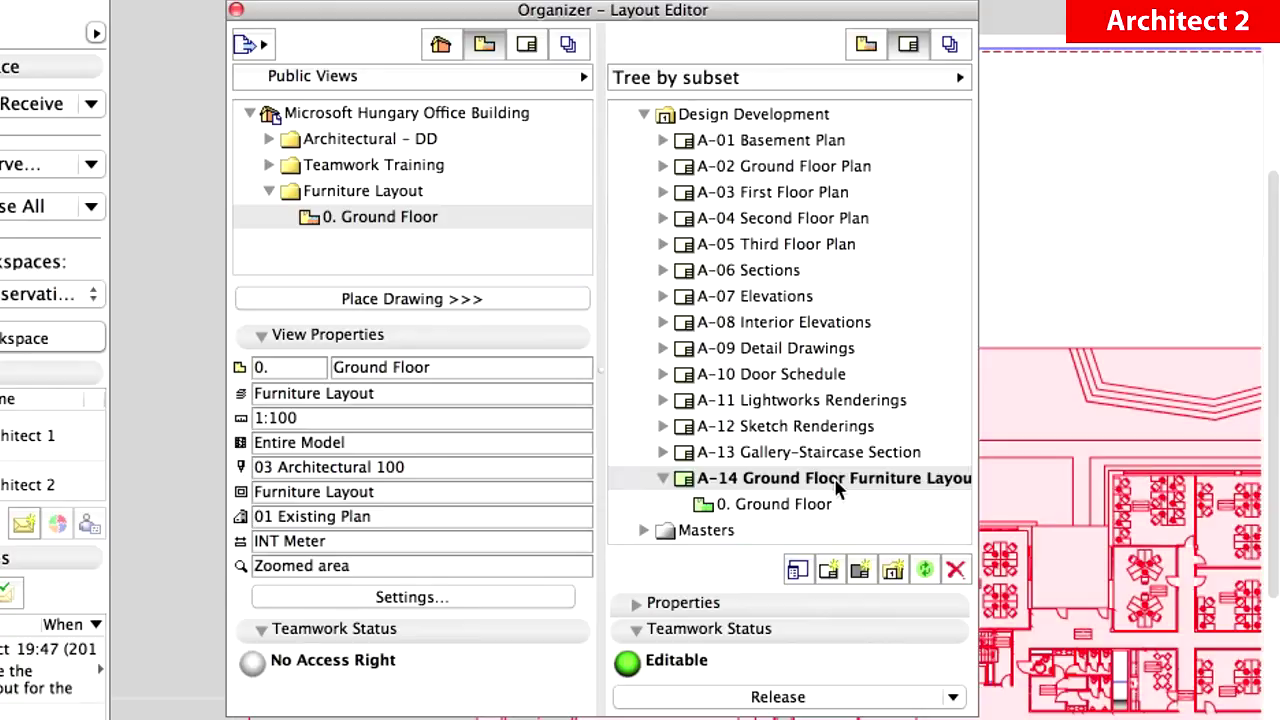
Return to the A-14 sheet and open the Ground Floor drawing's selection settings.
click(236, 12)
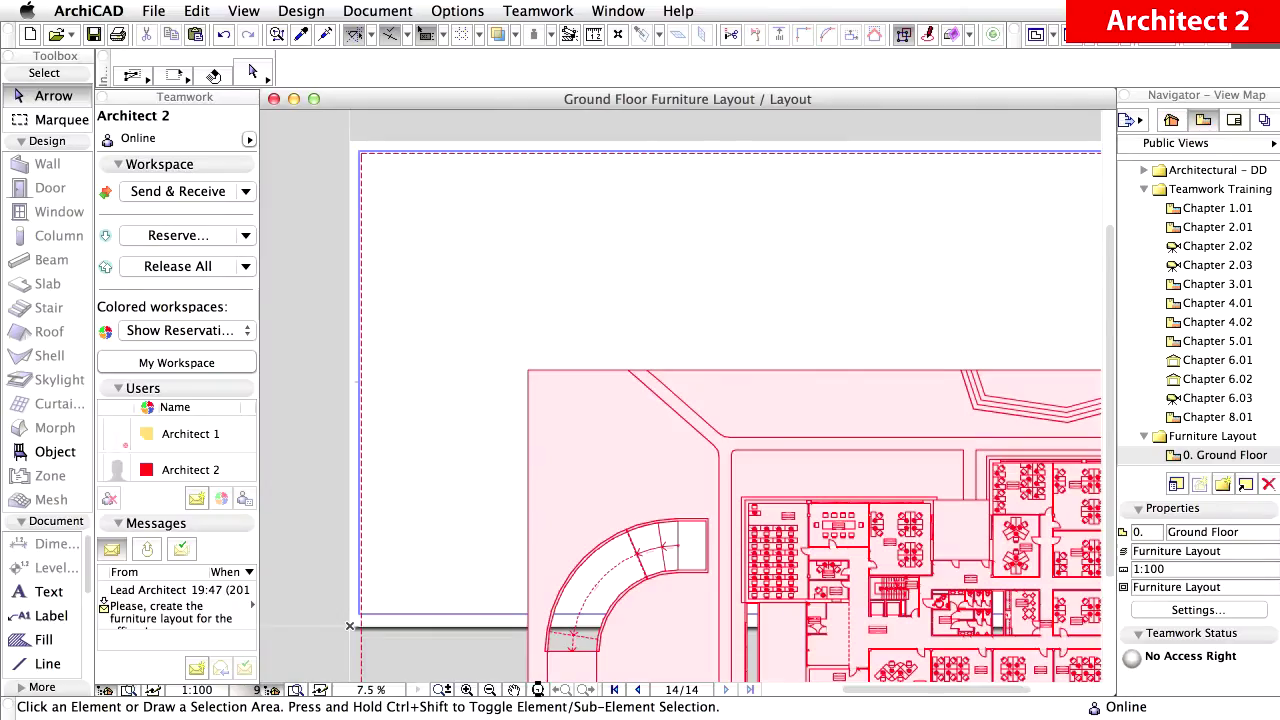
click(538, 690)
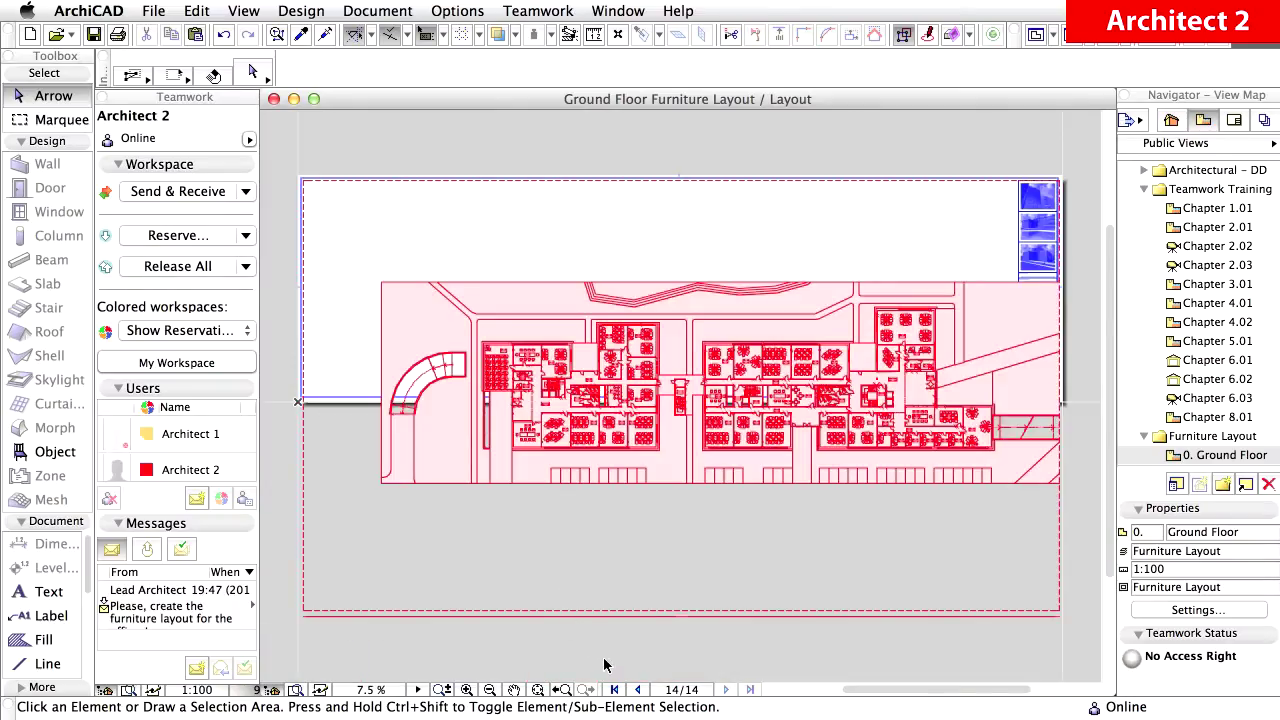
click(307, 188)
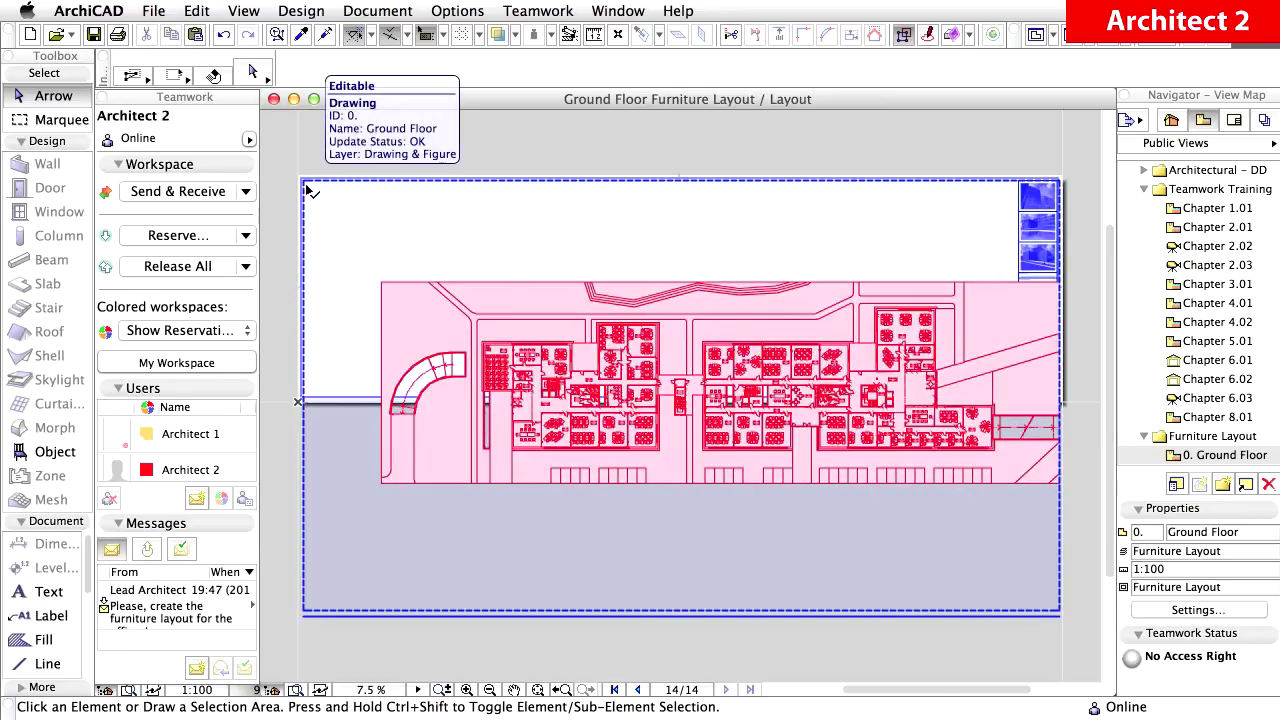
click(308, 188)
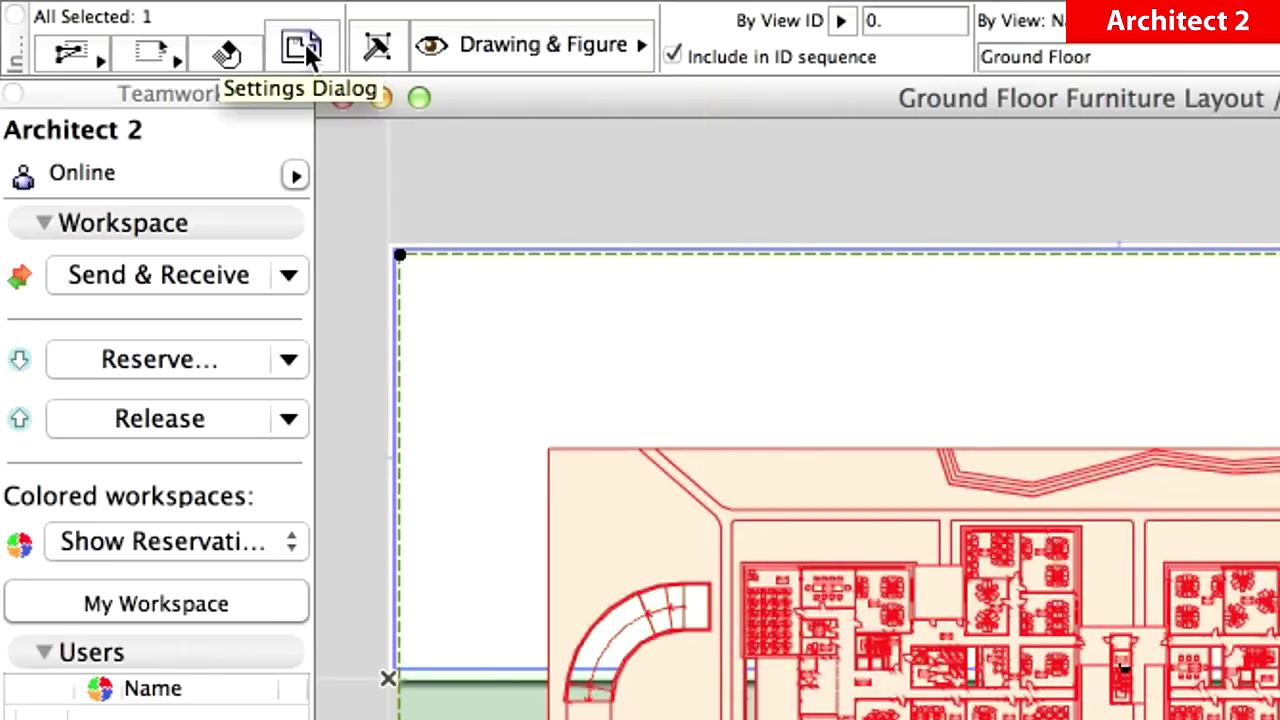
click(305, 43)
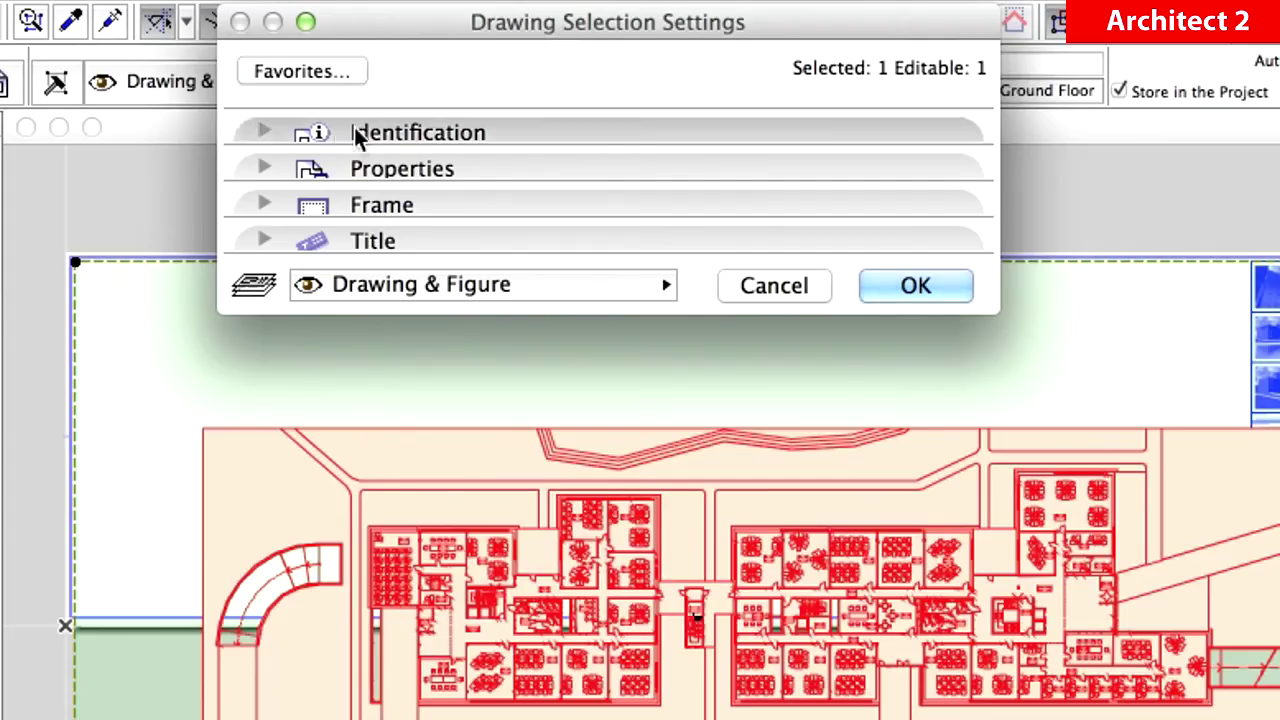
Set the drawing frame to Fit Frame to drawing and the title to No Title.
click(264, 206)
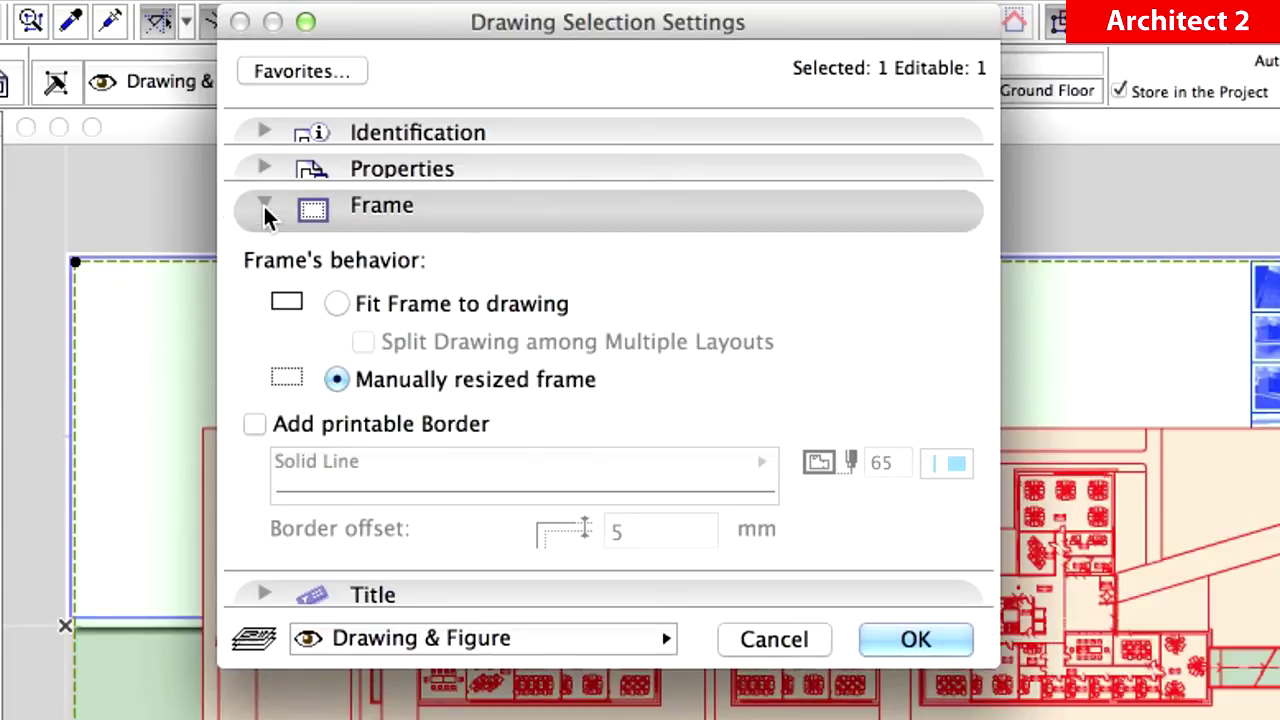
click(338, 302)
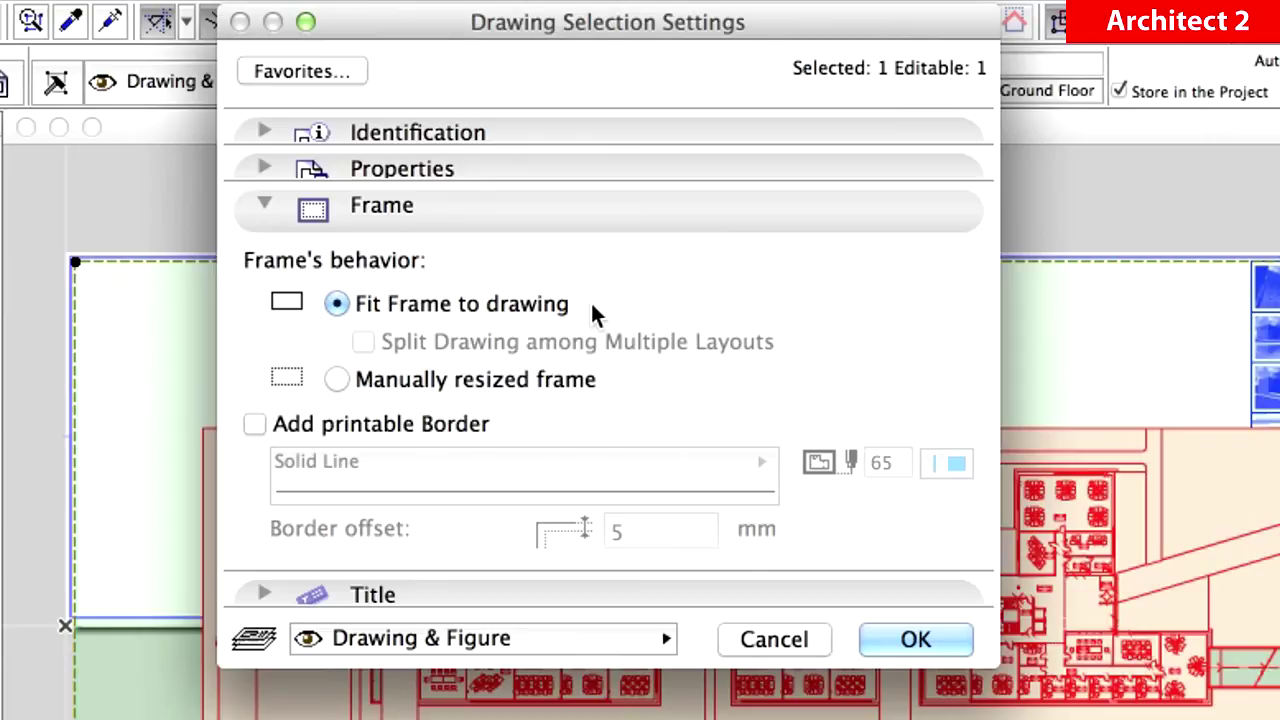
click(441, 210)
click(263, 241)
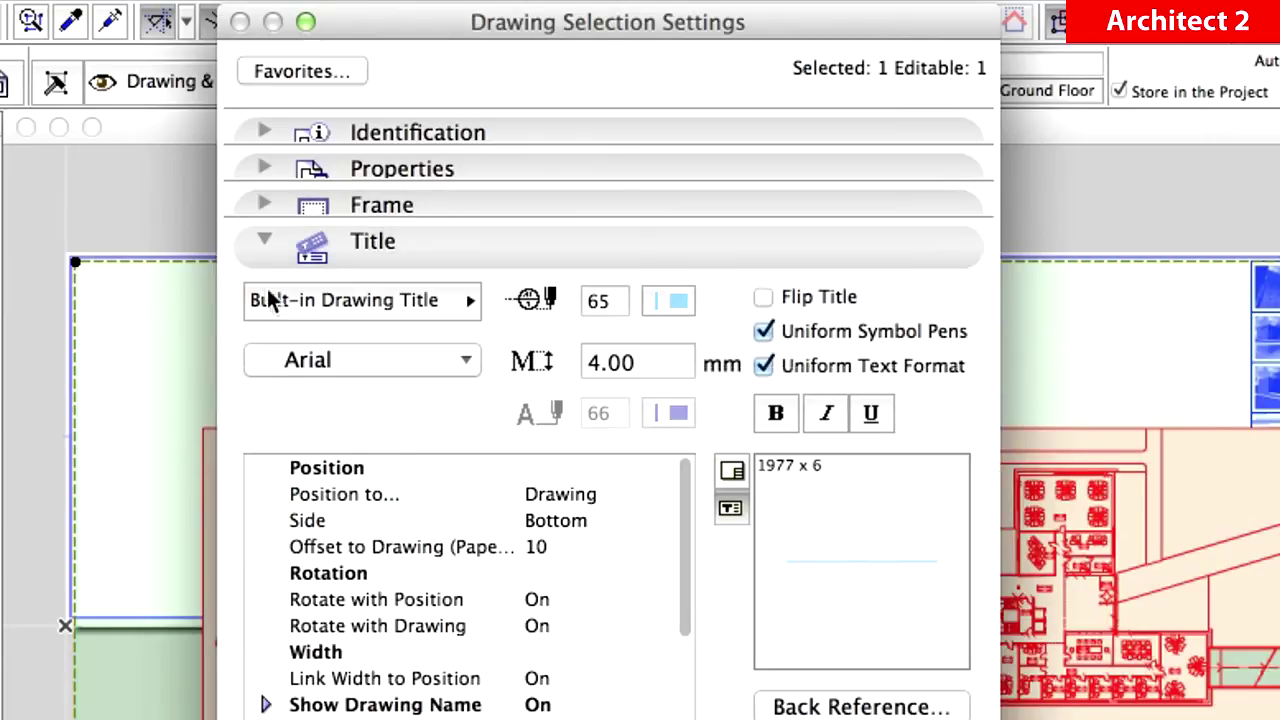
click(418, 307)
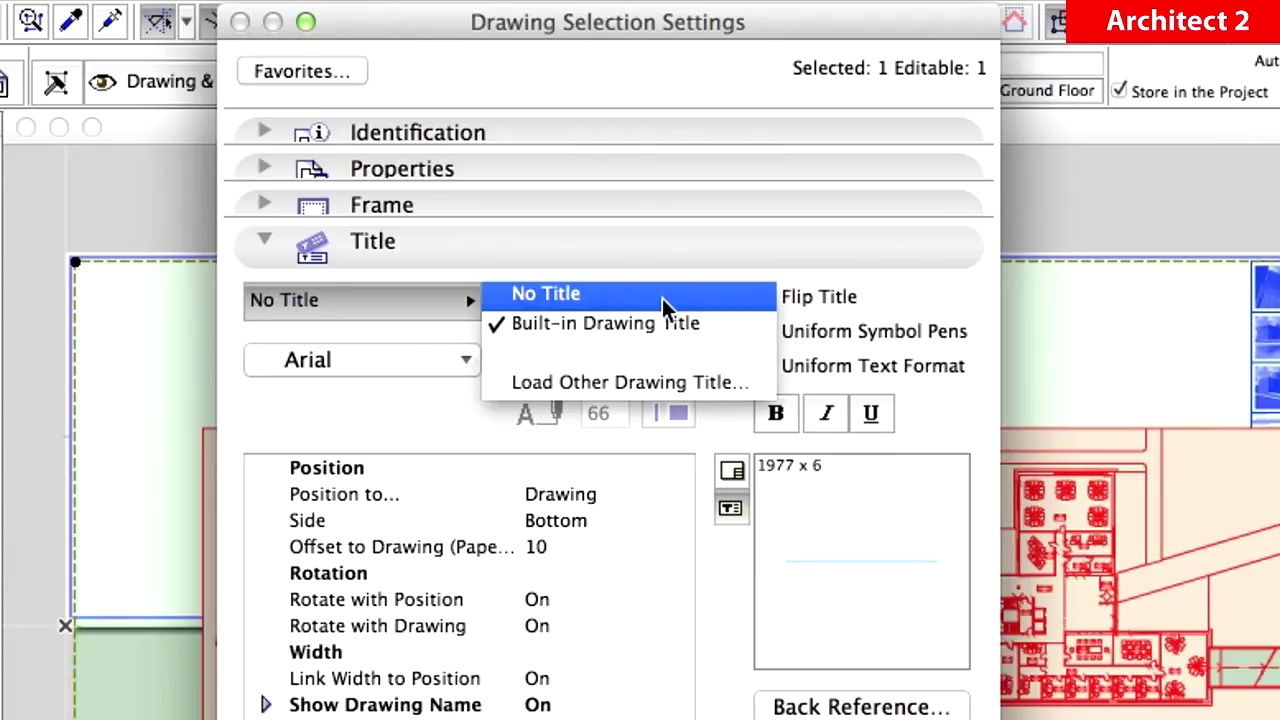
click(666, 300)
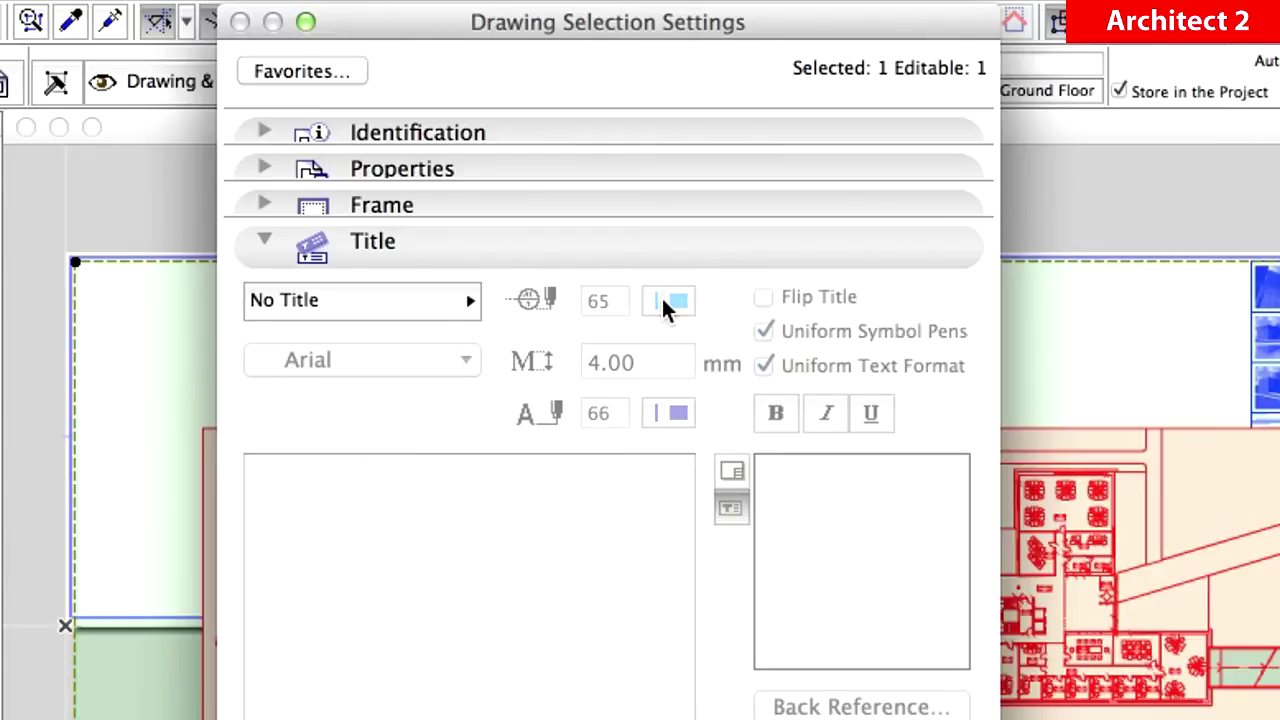
click(671, 256)
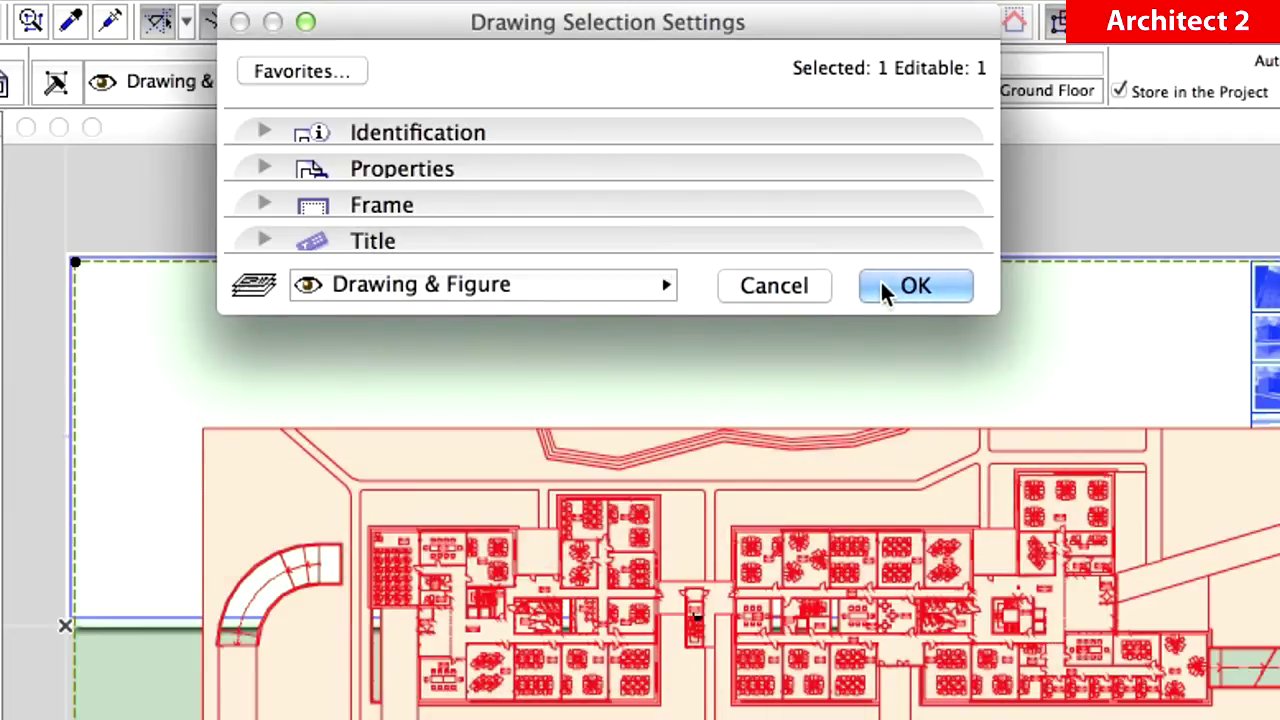
click(950, 298)
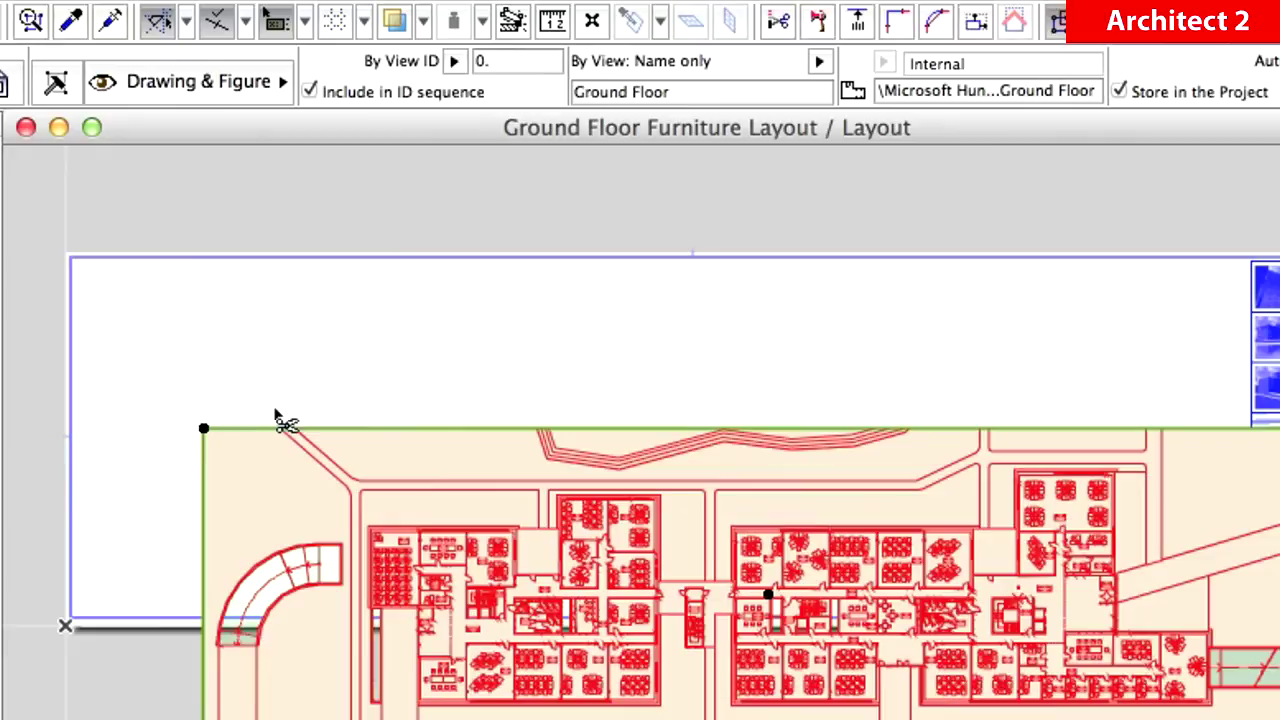
Align the Ground Floor drawing's top-left node to the sheet corner and fit the sheet in view.
drag(204, 430, 95, 272)
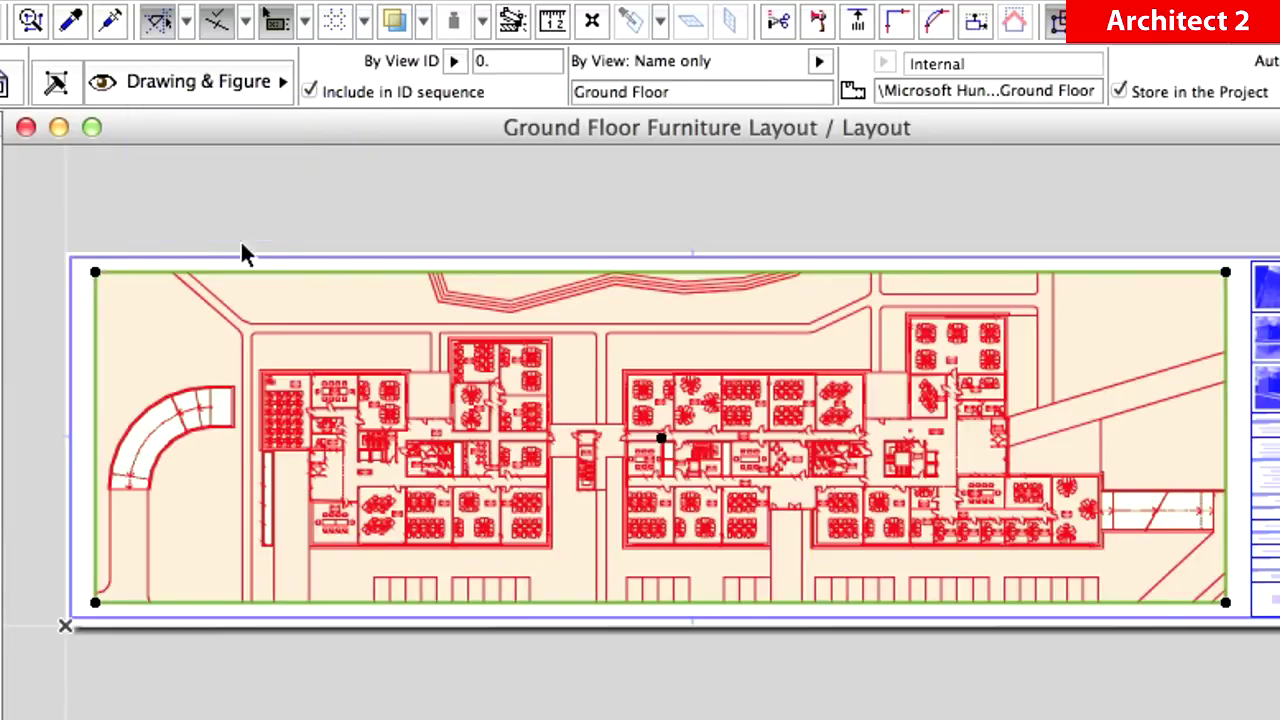
click(288, 220)
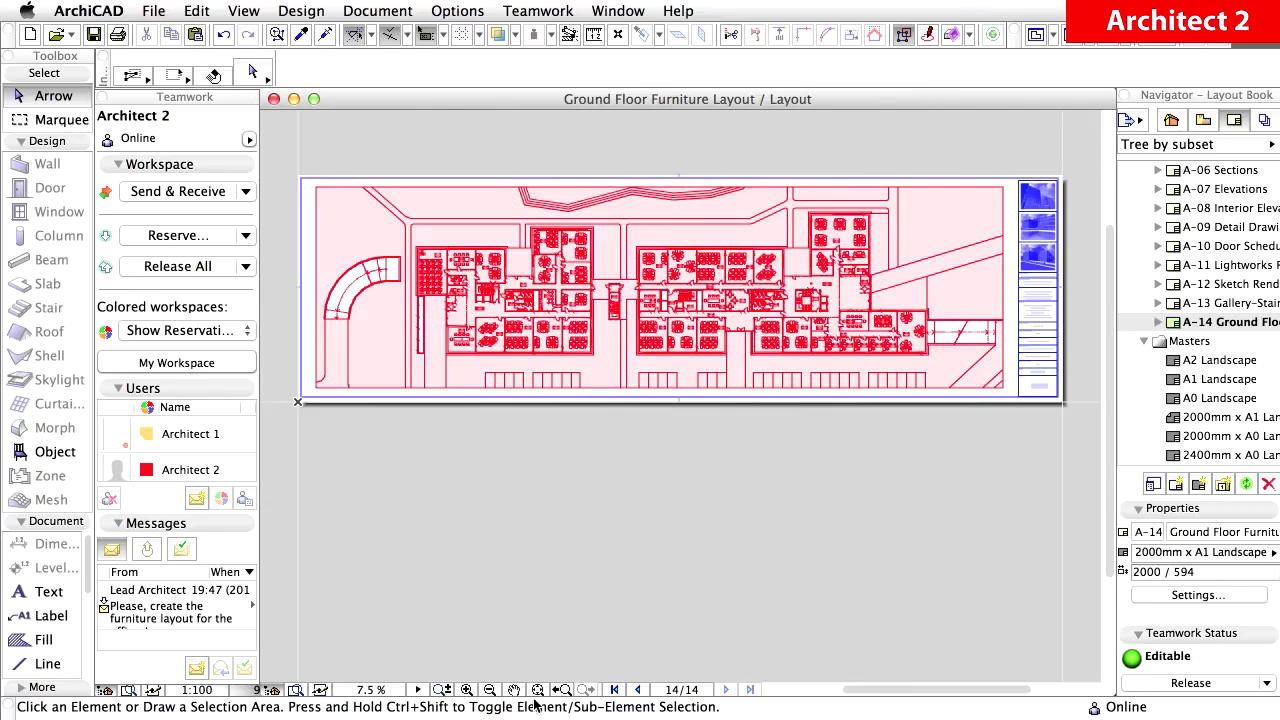
click(537, 690)
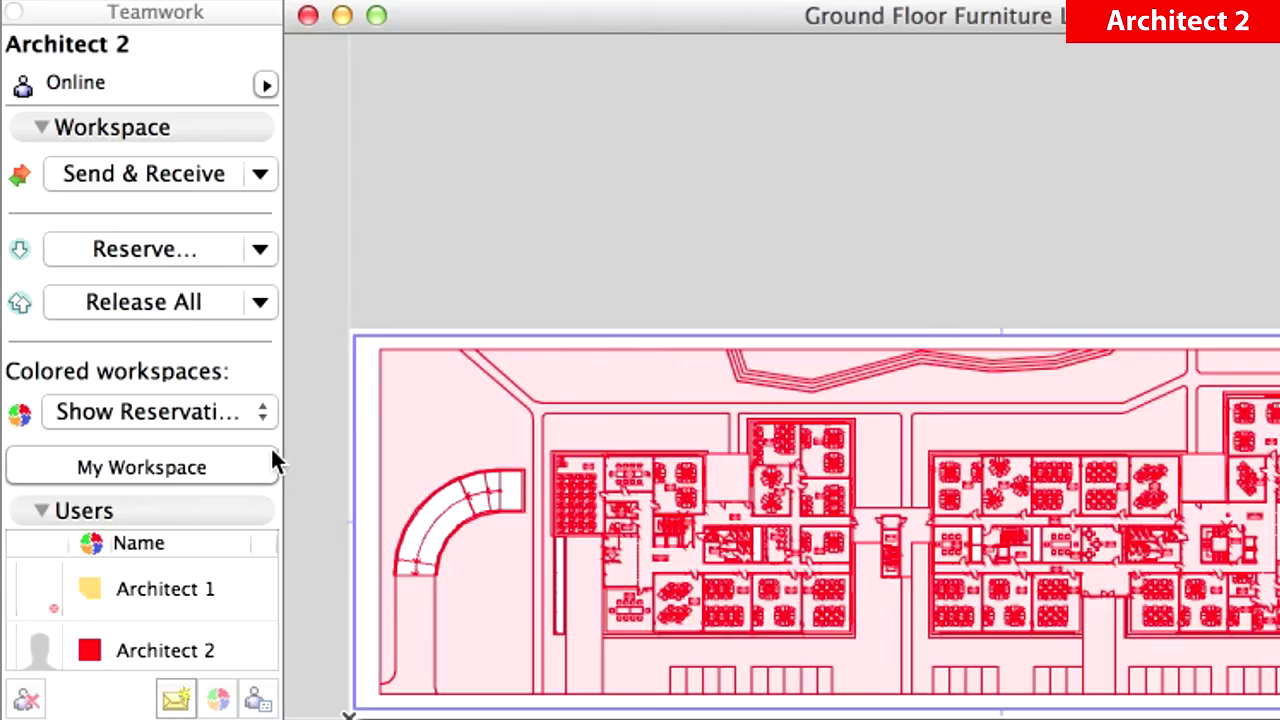
click(247, 331)
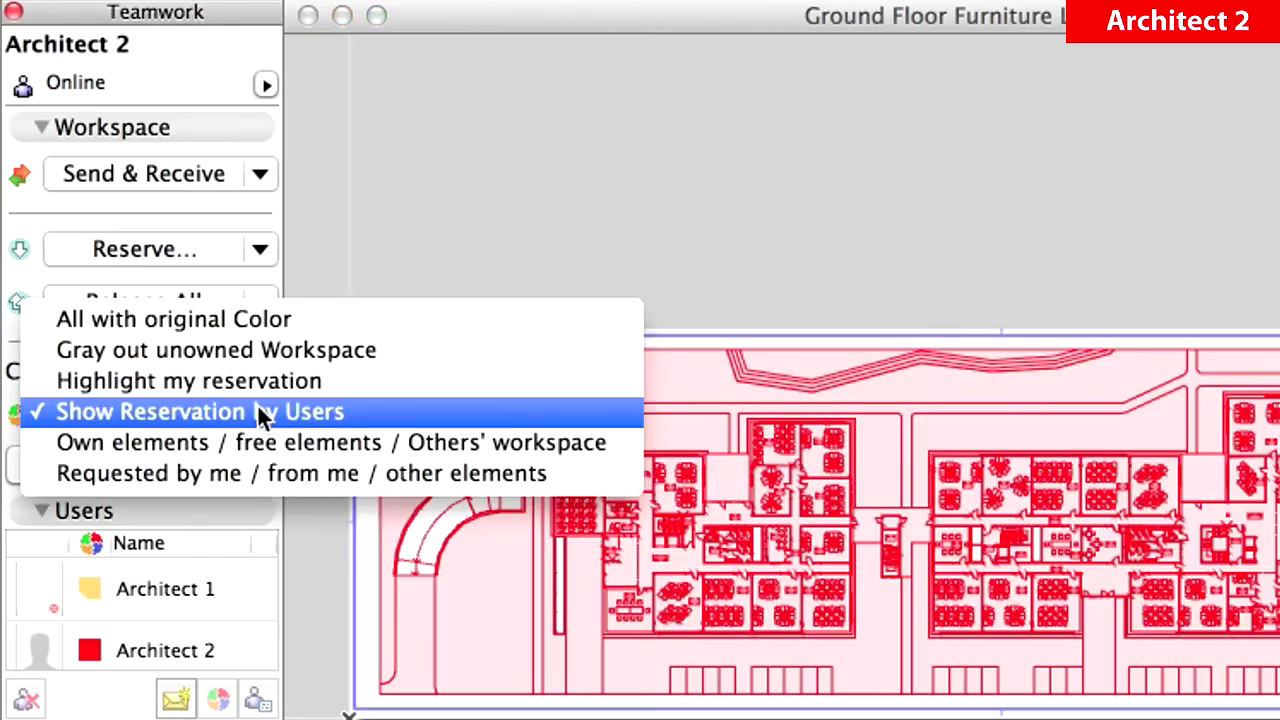
Show all elements in their original colours and zoom into the plan's left wing.
click(444, 319)
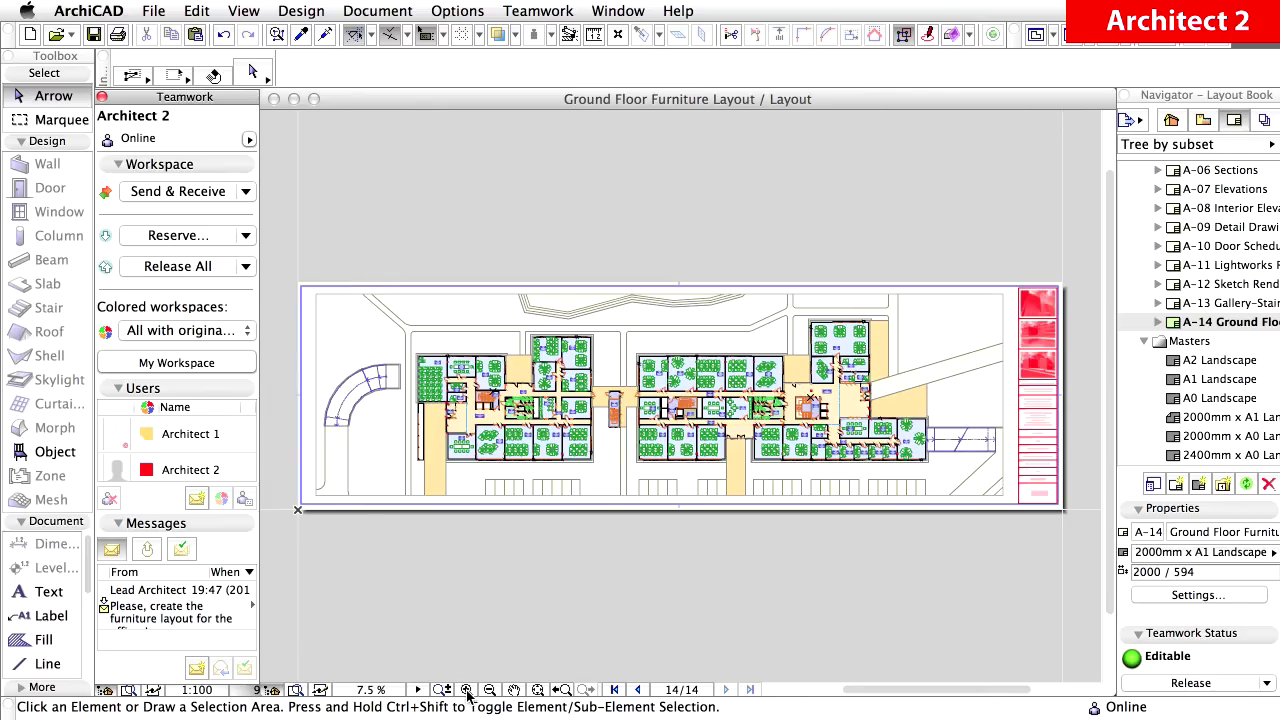
click(466, 690)
click(389, 309)
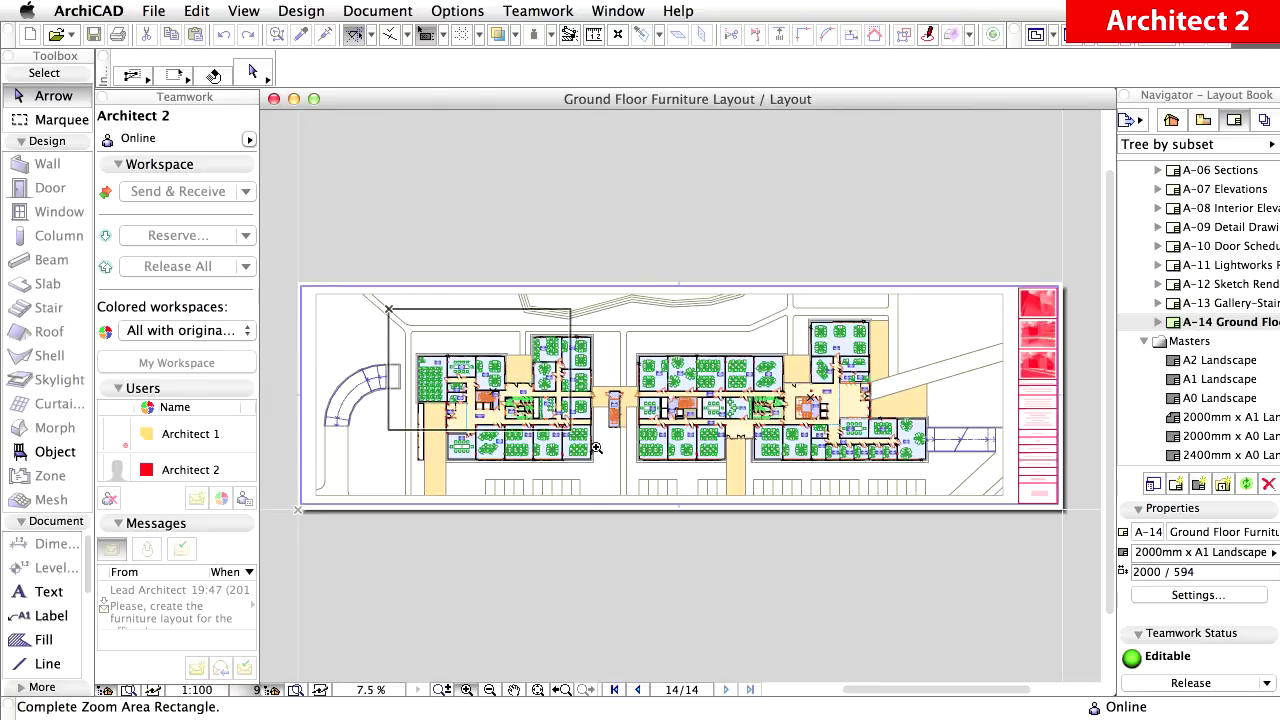
click(686, 520)
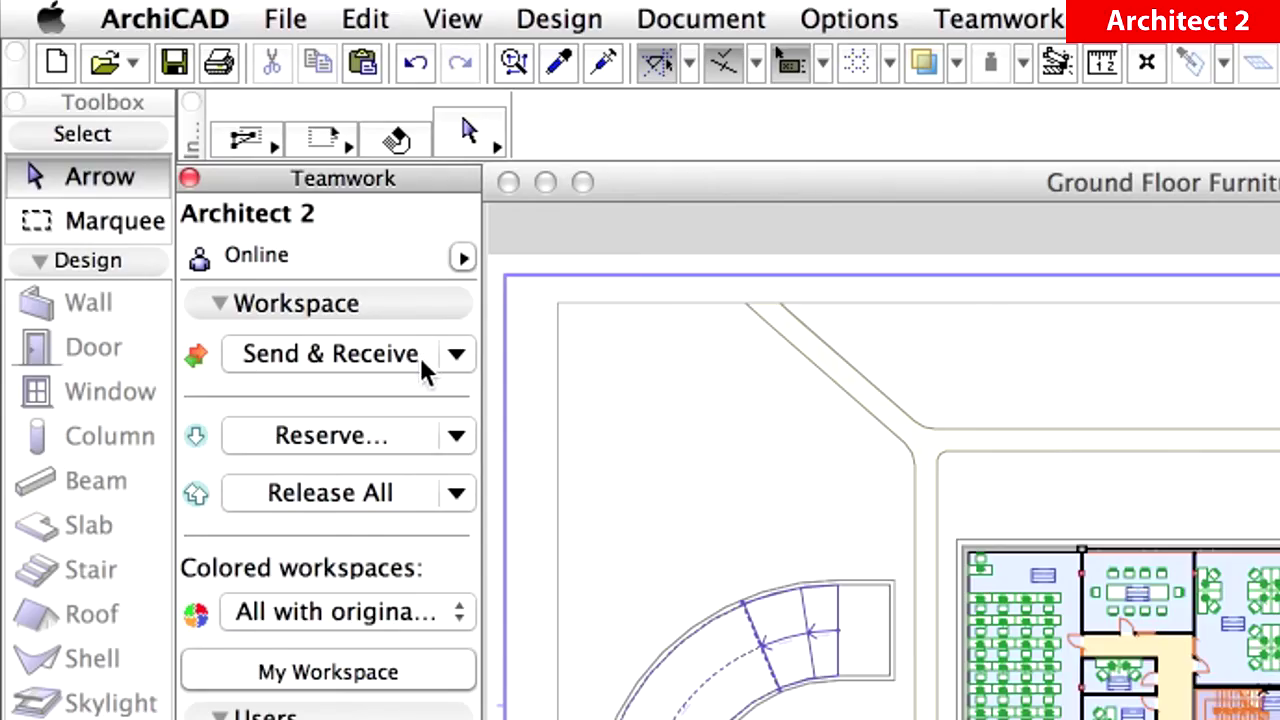
Send & Receive changes to the team project and save the project.
click(227, 193)
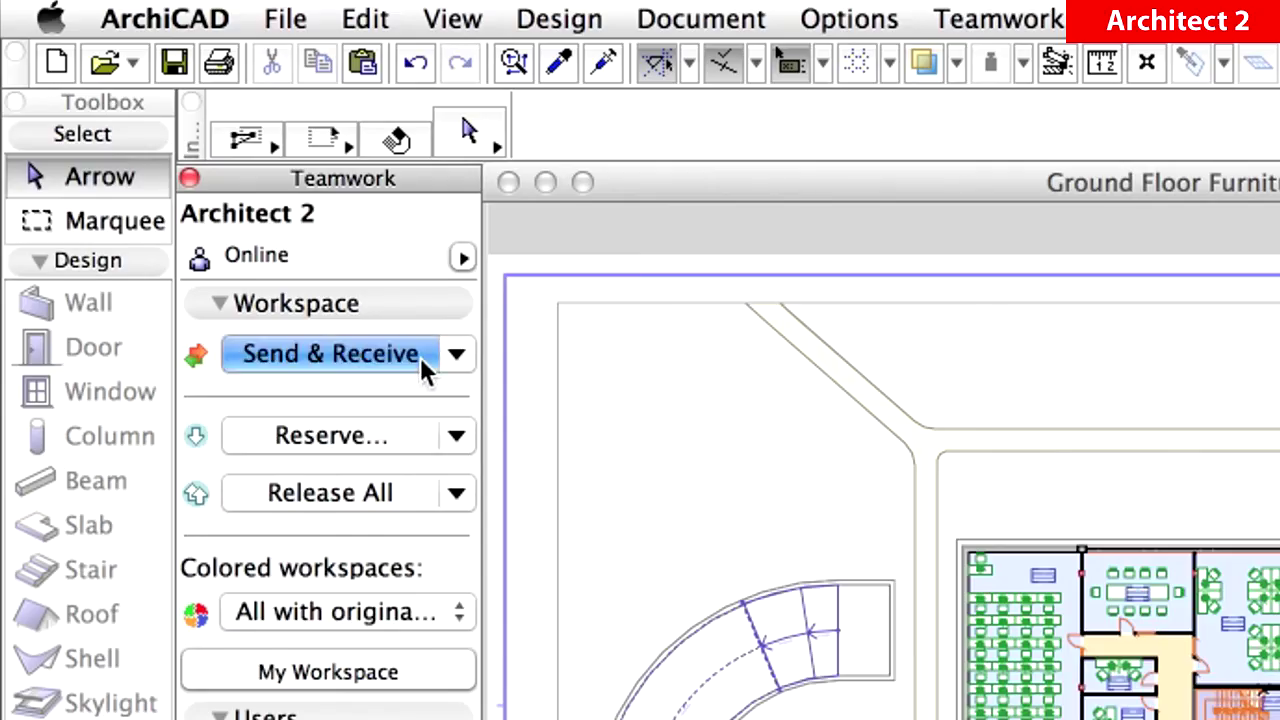
click(292, 20)
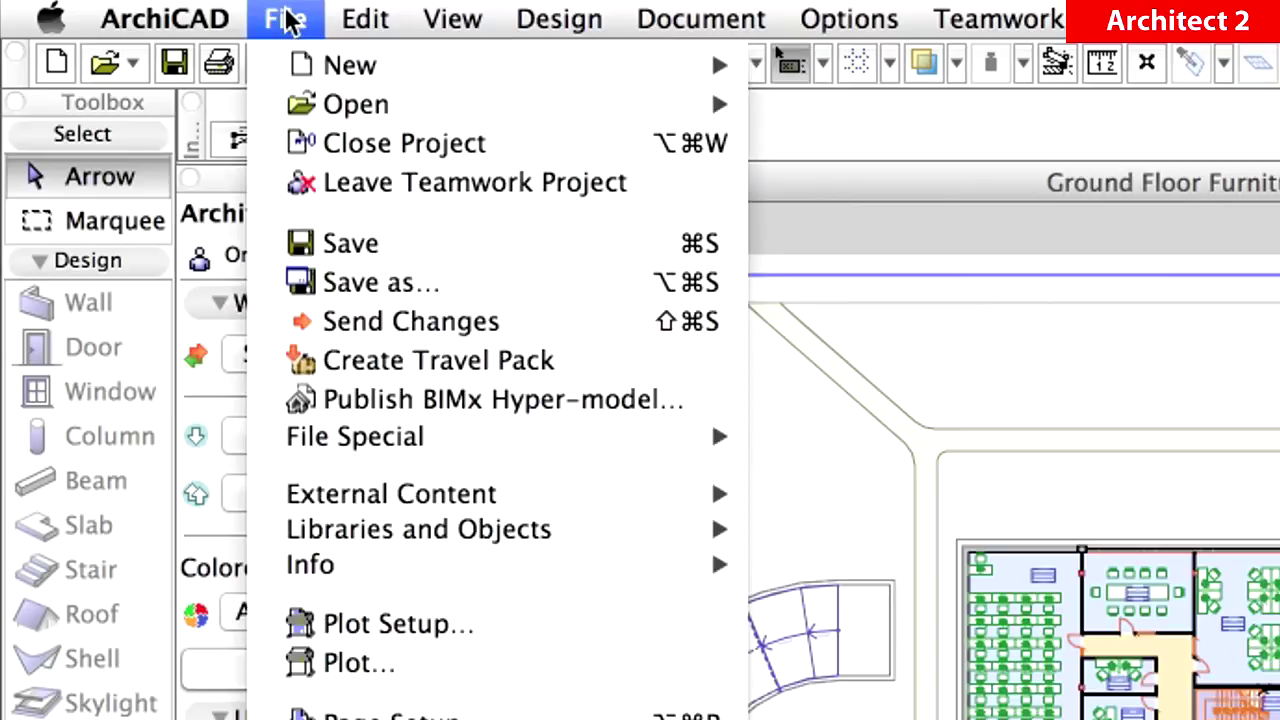
click(442, 244)
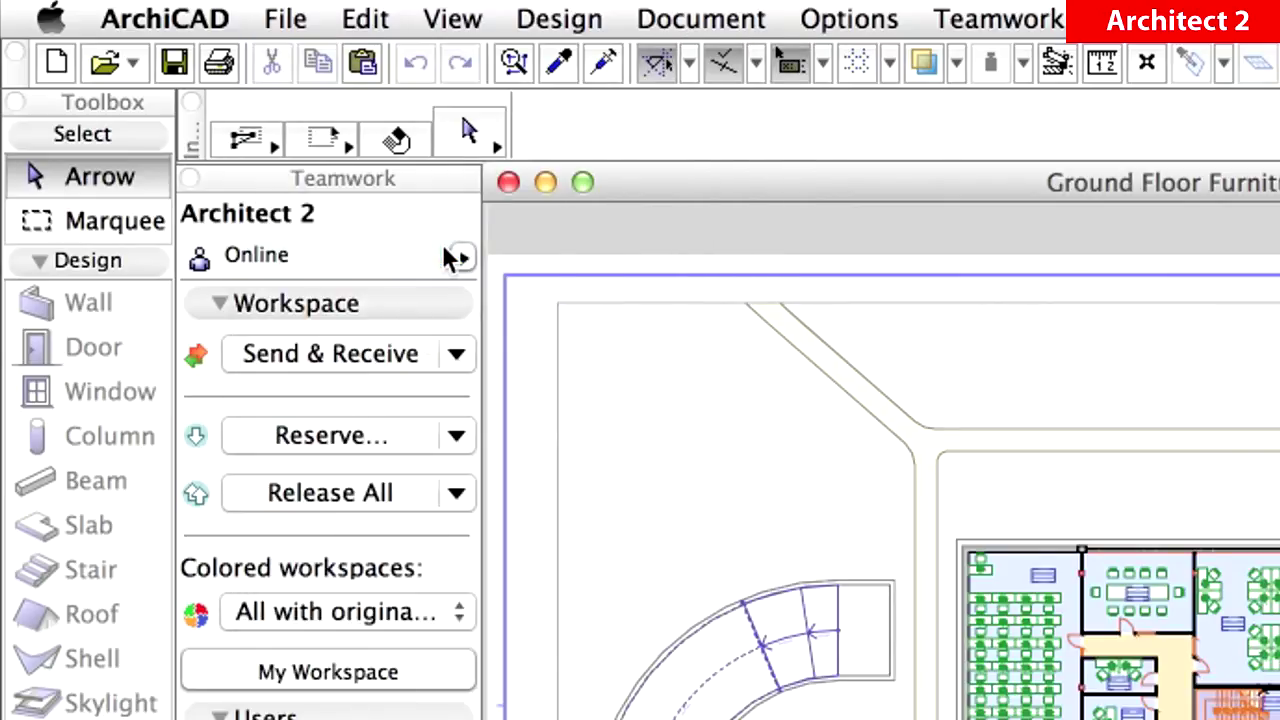